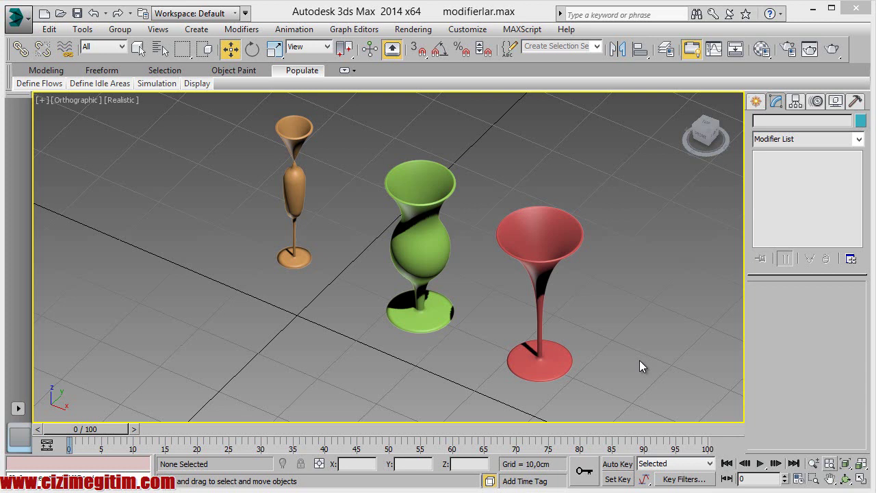
Inspect the orange, green and red glasses by selecting each one in turn
click(302, 205)
click(415, 233)
click(511, 246)
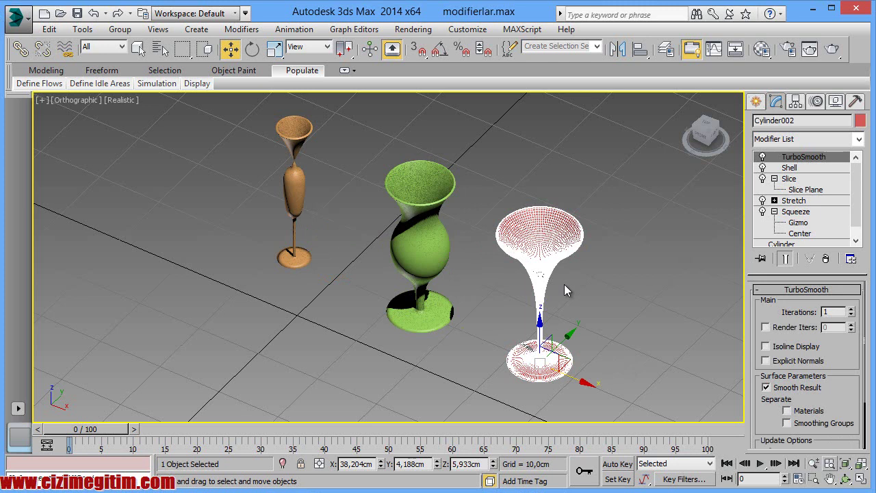
scroll(856, 198, down, 1)
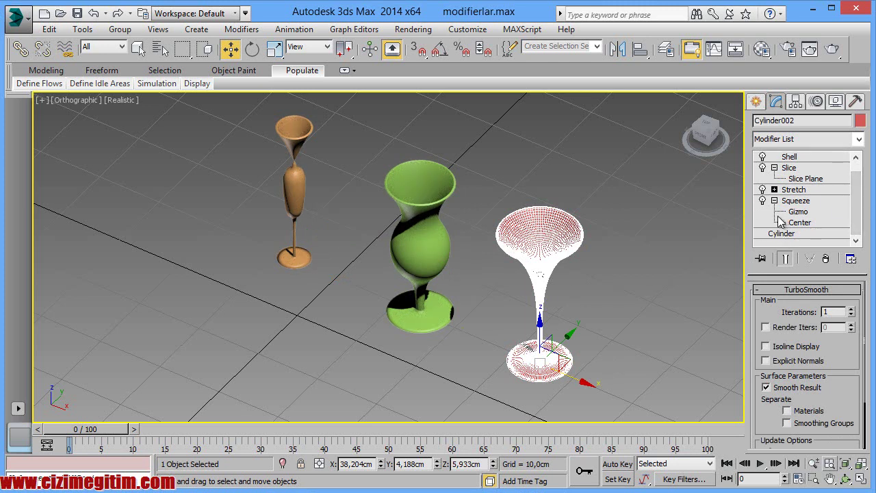
click(652, 260)
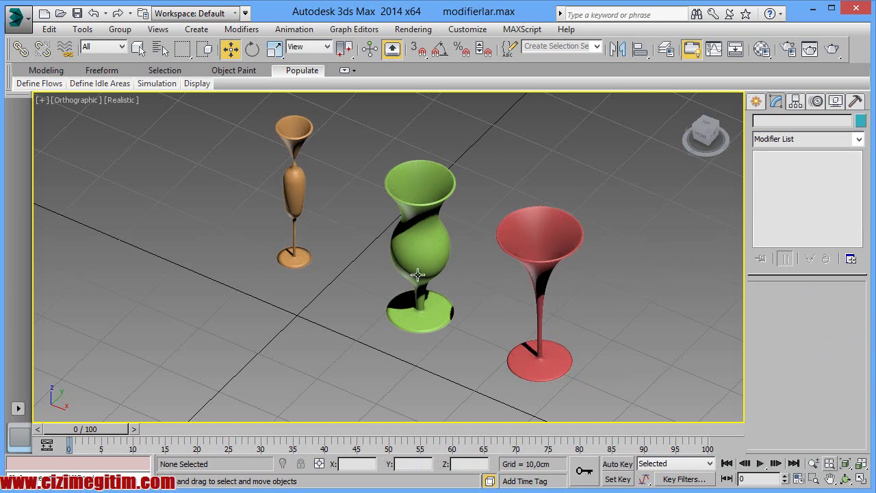
middle_drag(309, 288, 343, 283)
scroll(362, 236, up, 5)
scroll(362, 236, down, 5)
middle_drag(438, 270, 361, 267)
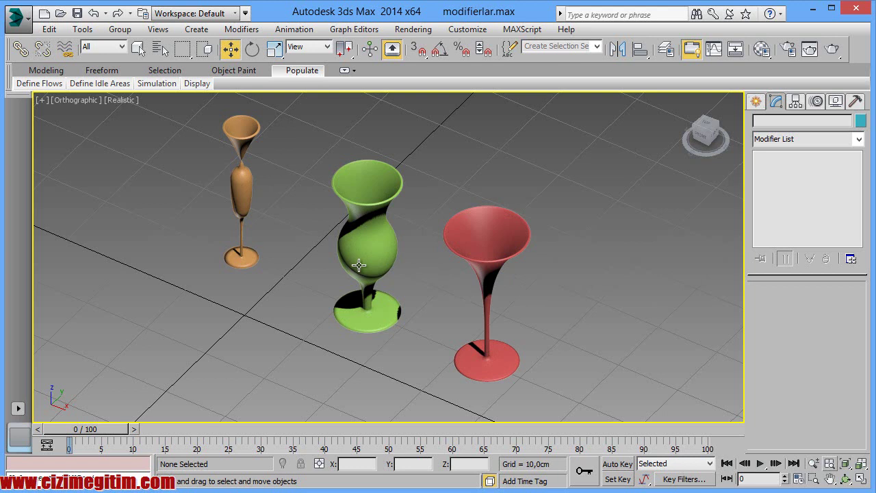
Reframe the view around the glasses, checking the red glass again
middle_drag(367, 263, 372, 258)
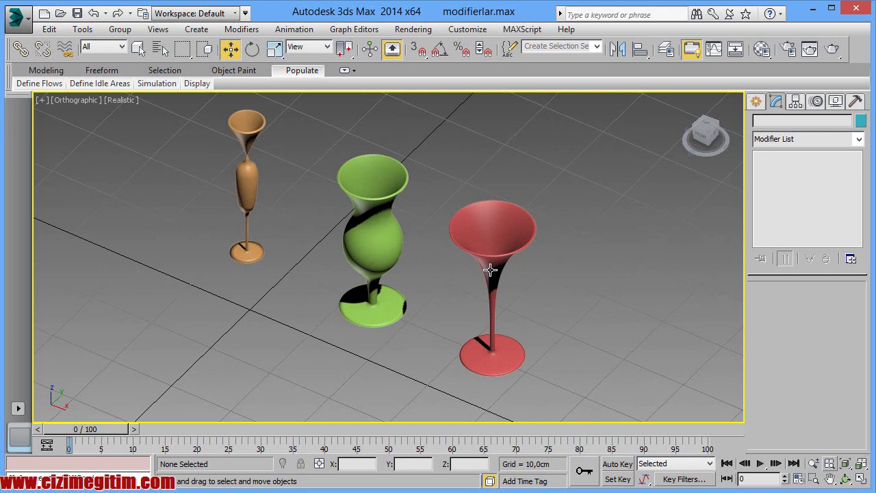
scroll(484, 274, up, 2)
scroll(482, 260, up, 2)
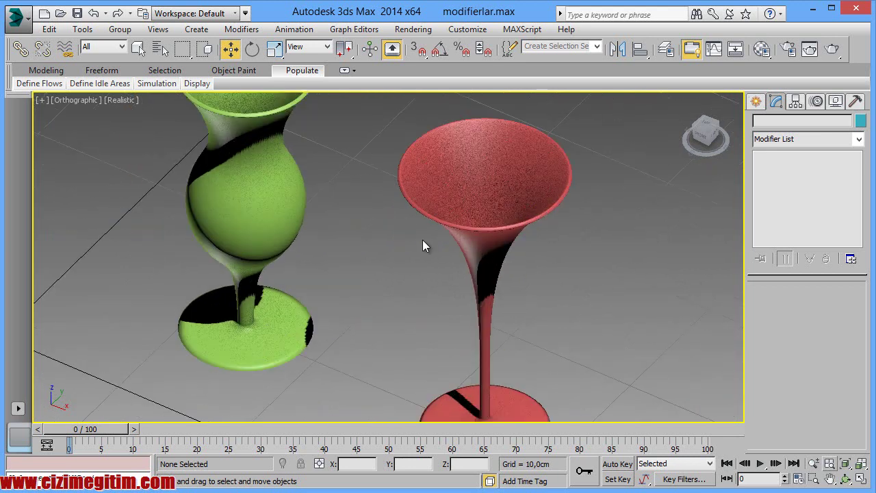
scroll(423, 245, down, 3)
scroll(438, 287, down, 2)
click(469, 283)
mouse_move(463, 288)
middle_down()
mouse_move(438, 239)
mouse_move(461, 293)
middle_up()
click(439, 244)
scroll(488, 259, up, 2)
scroll(477, 242, down, 1)
mouse_move(416, 254)
middle_down()
mouse_move(378, 260)
mouse_move(321, 197)
mouse_move(272, 232)
middle_up()
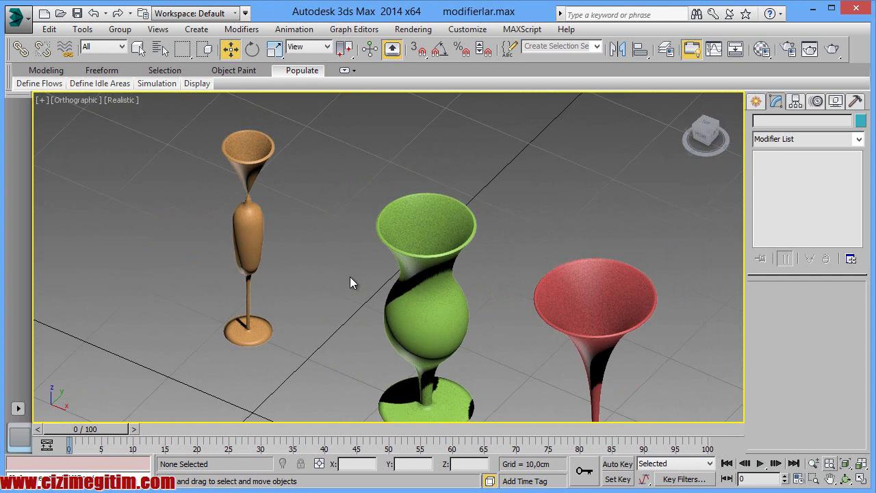
middle_drag(350, 282, 297, 233)
scroll(545, 301, down, 2)
scroll(531, 298, down, 1)
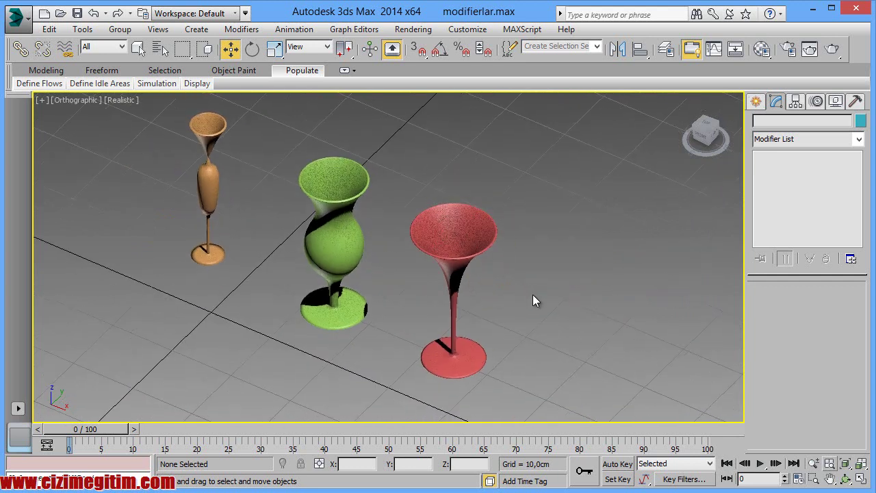
Draw Cylinder004 left of the orange glass, radius 2,12 cm and height about 21,119 cm
click(757, 102)
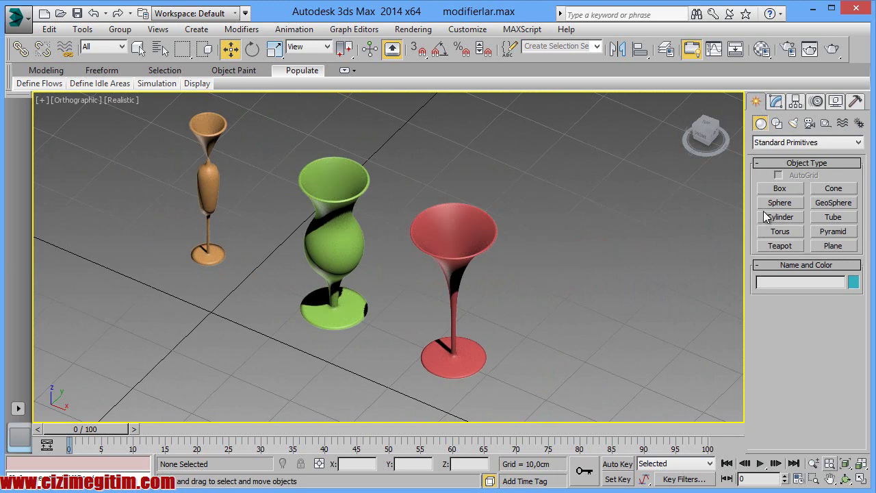
click(778, 216)
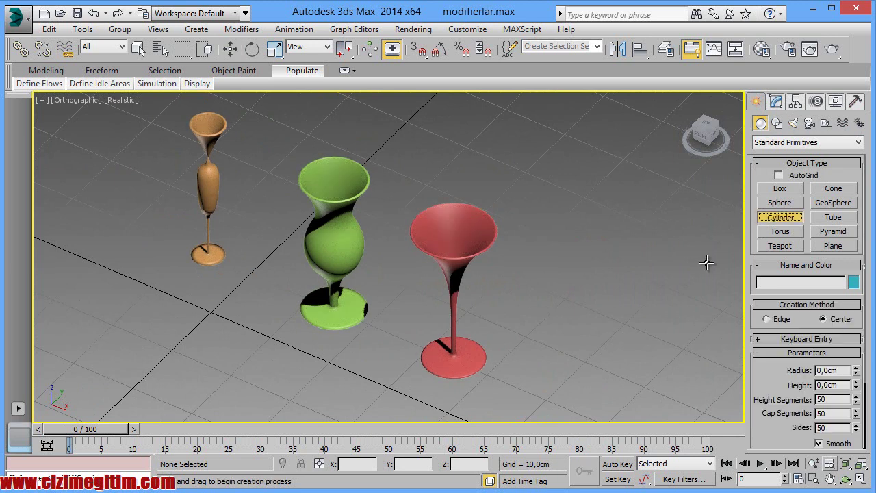
middle_drag(708, 260, 565, 276)
middle_drag(566, 242, 625, 228)
scroll(493, 267, down, 3)
scroll(424, 253, up, 4)
scroll(520, 267, up, 1)
scroll(548, 274, down, 2)
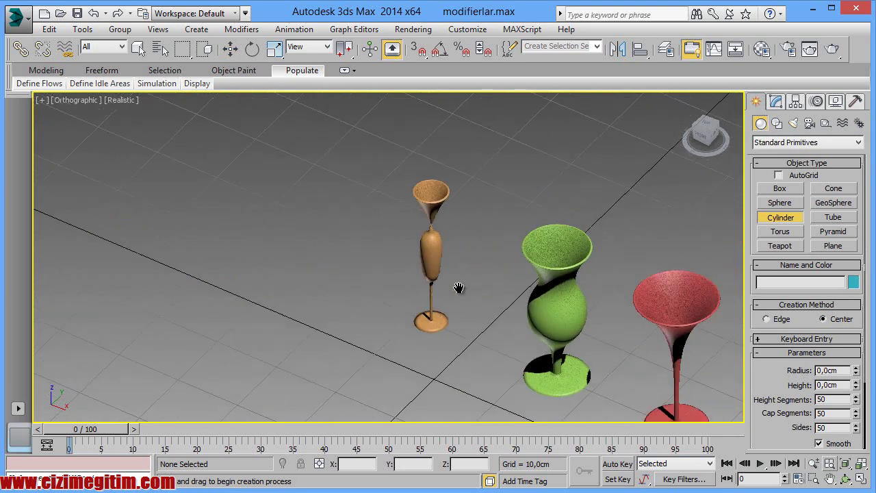
scroll(328, 293, up, 2)
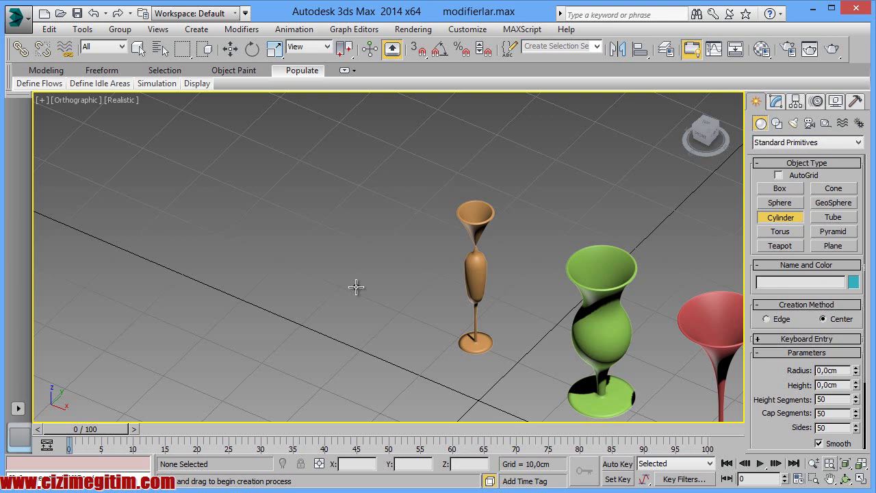
drag(357, 287, 355, 293)
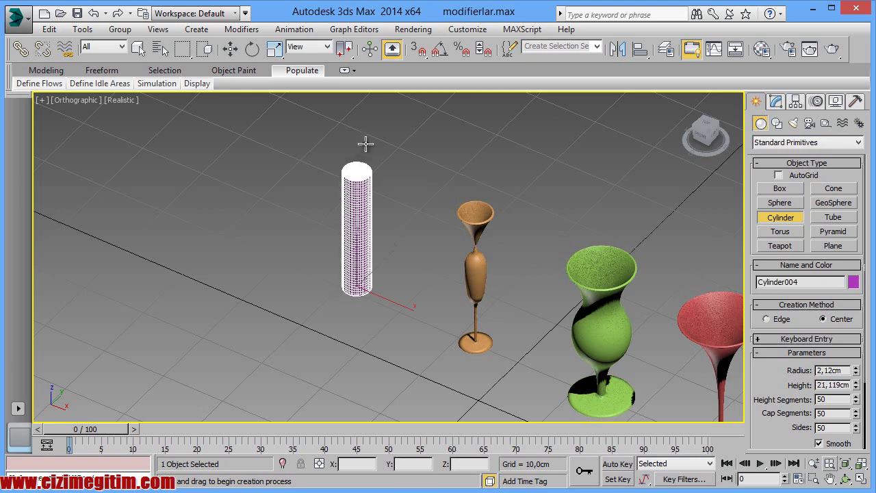
click(391, 123)
Set Cylinder004's radius to 1 cm and height to 25 cm
key(w)
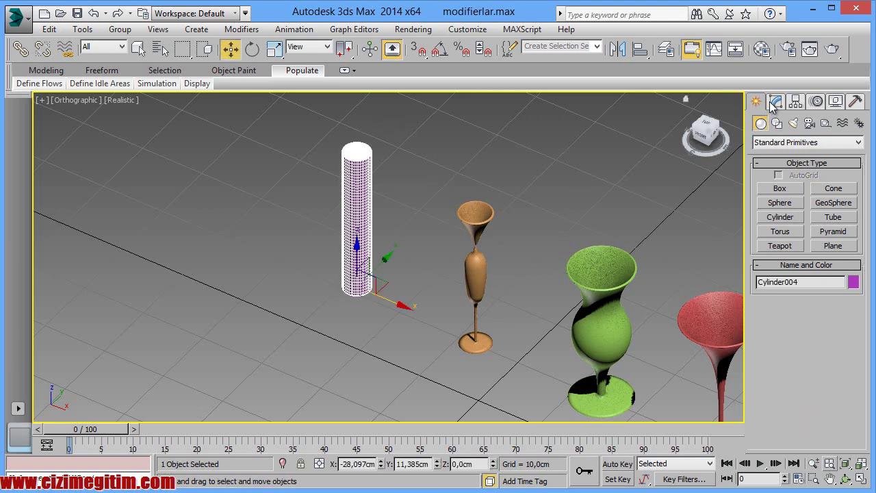
click(775, 101)
double_click(829, 309)
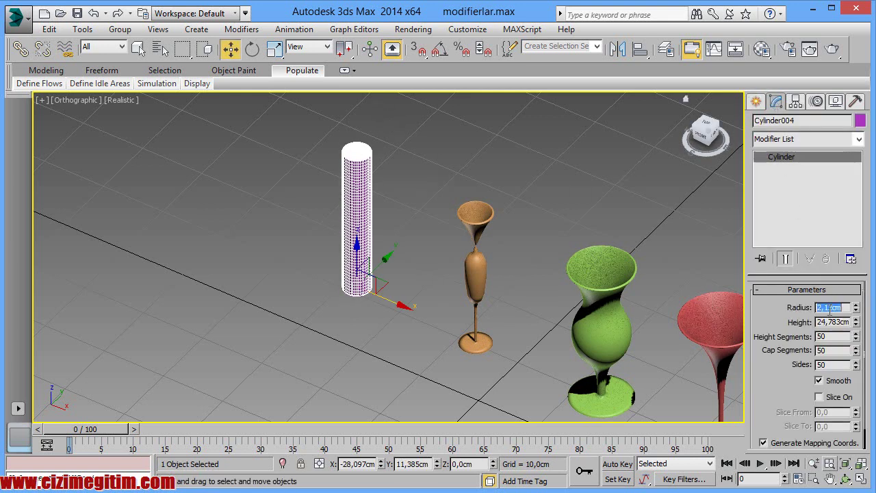
text(1)
key(Return)
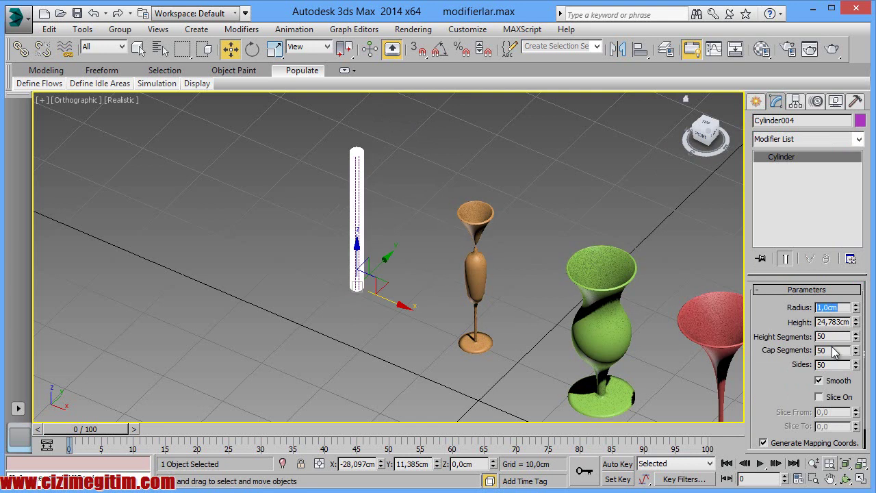
double_click(836, 323)
text(25)
key(Return)
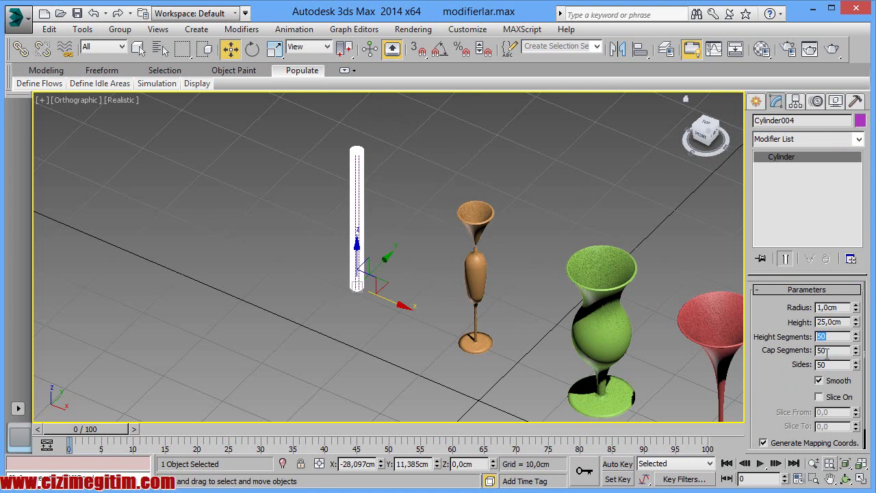
Give the cylinder 50 height segments and 10 cap segments
scroll(342, 281, up, 2)
scroll(355, 246, up, 2)
scroll(375, 203, up, 1)
scroll(375, 203, up, 1)
scroll(411, 206, down, 2)
scroll(452, 213, up, 2)
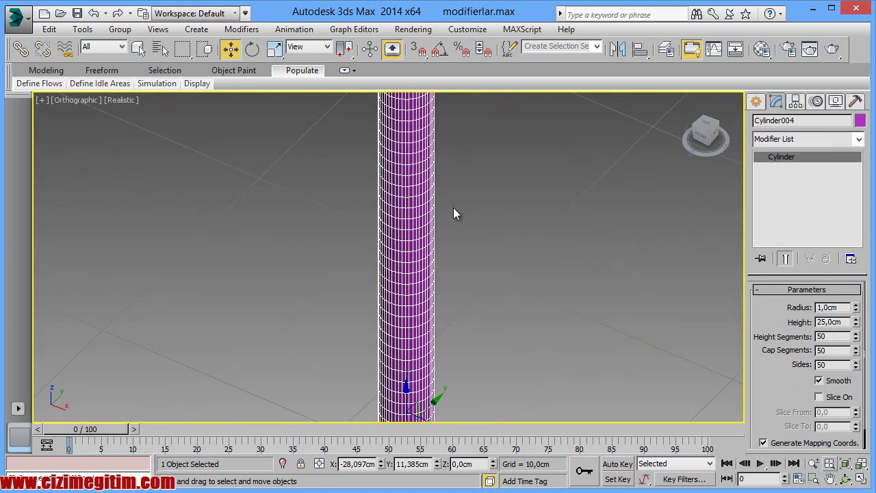
scroll(405, 167, down, 2)
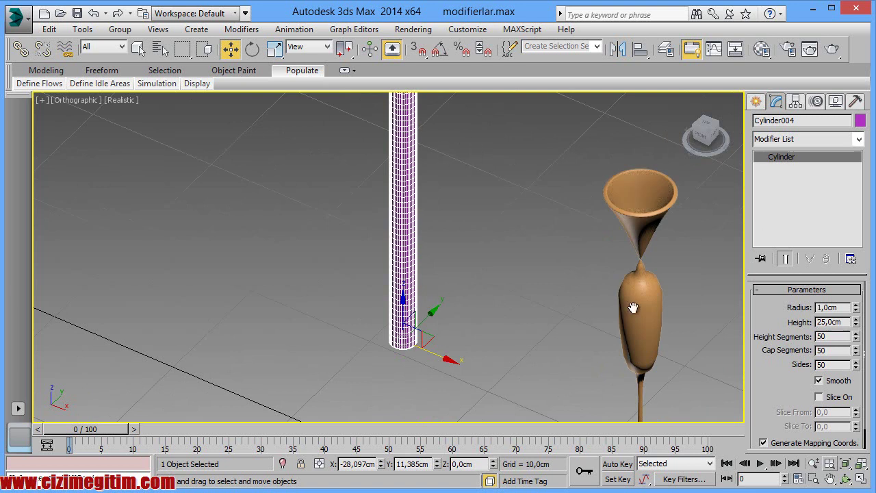
scroll(404, 267, up, 2)
scroll(407, 262, up, 1)
scroll(424, 180, down, 2)
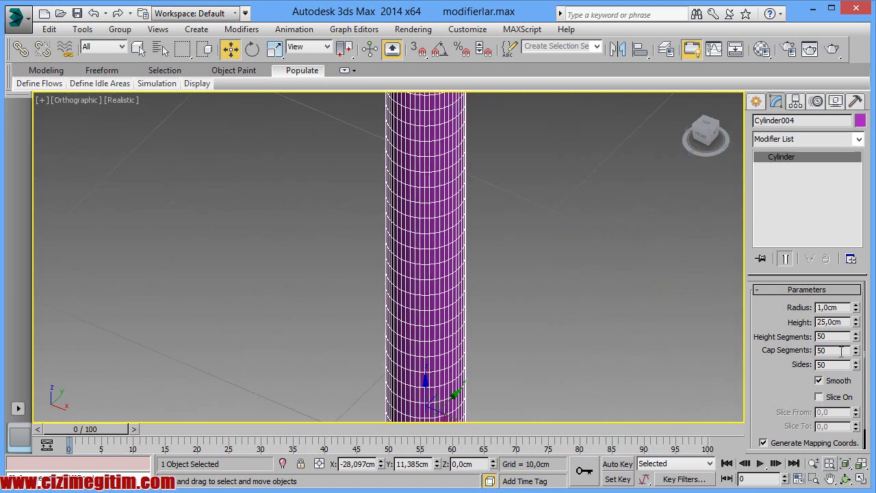
scroll(494, 370, down, 2)
scroll(488, 369, up, 1)
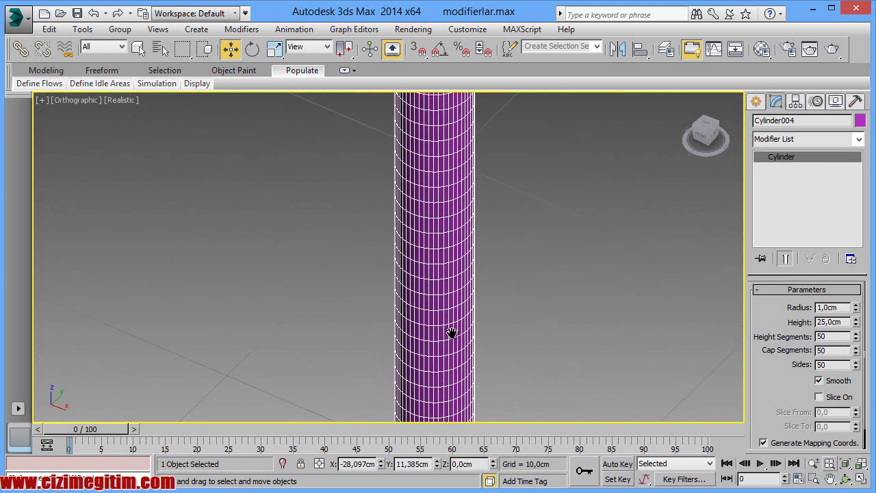
scroll(440, 283, up, 1)
scroll(438, 205, up, 3)
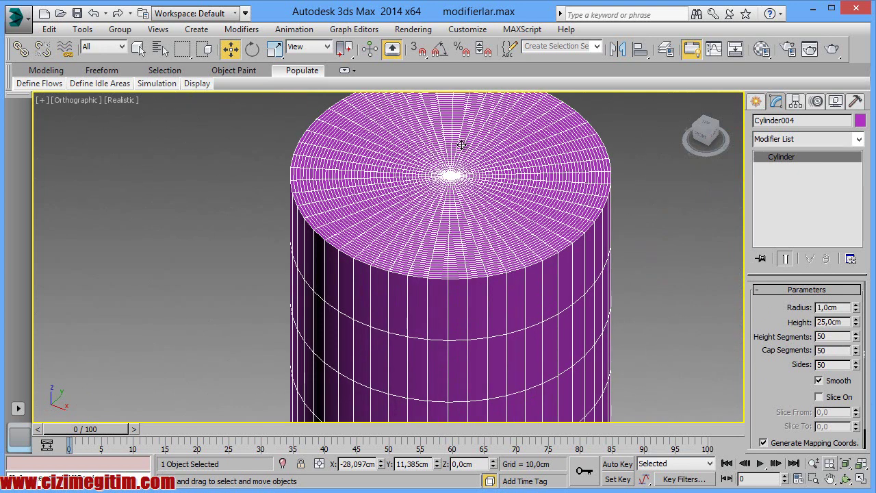
double_click(838, 351)
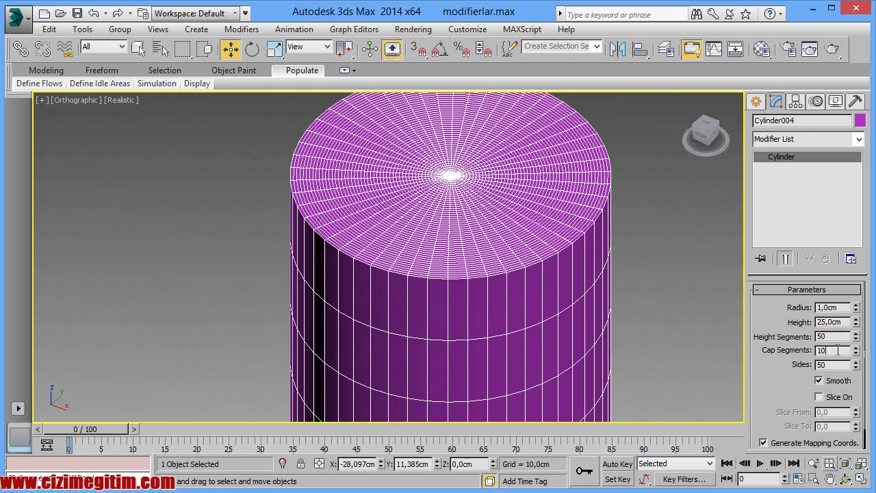
key(Return)
Set the cylinder to 50 sides and recentre it in the view
double_click(834, 364)
scroll(482, 274, down, 1)
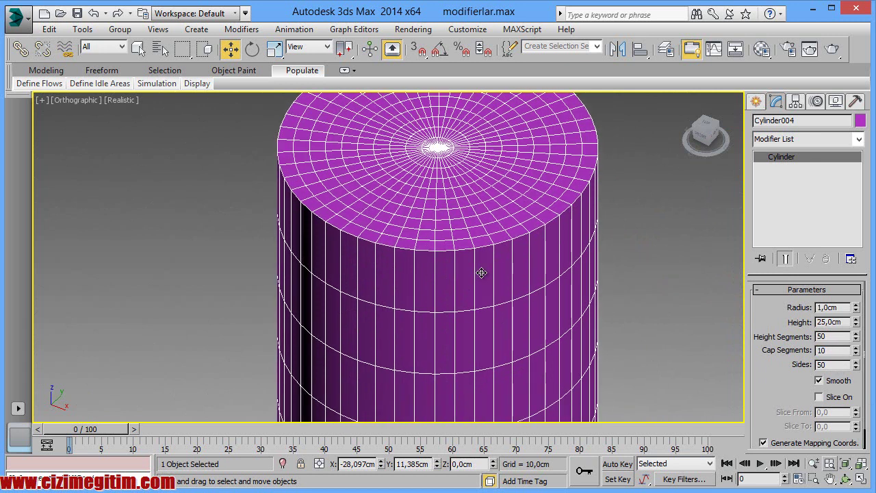
scroll(484, 269, down, 3)
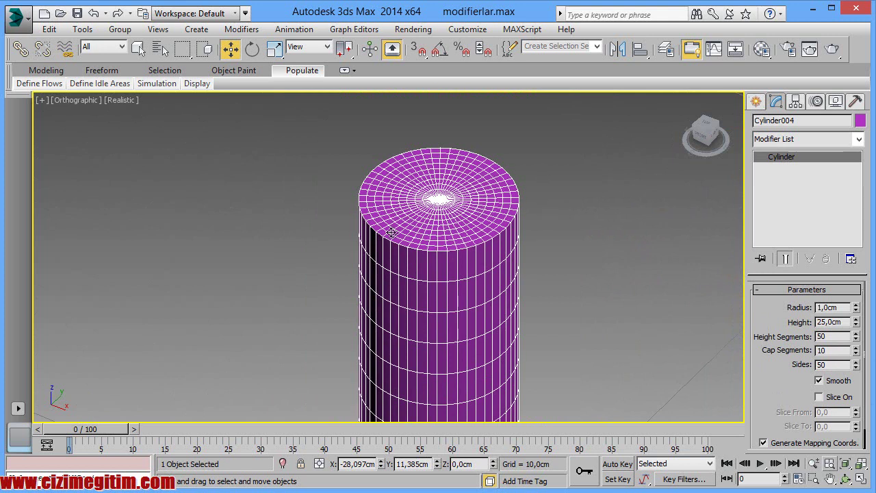
mouse_move(452, 274)
middle_down()
mouse_move(463, 287)
mouse_move(474, 254)
middle_up()
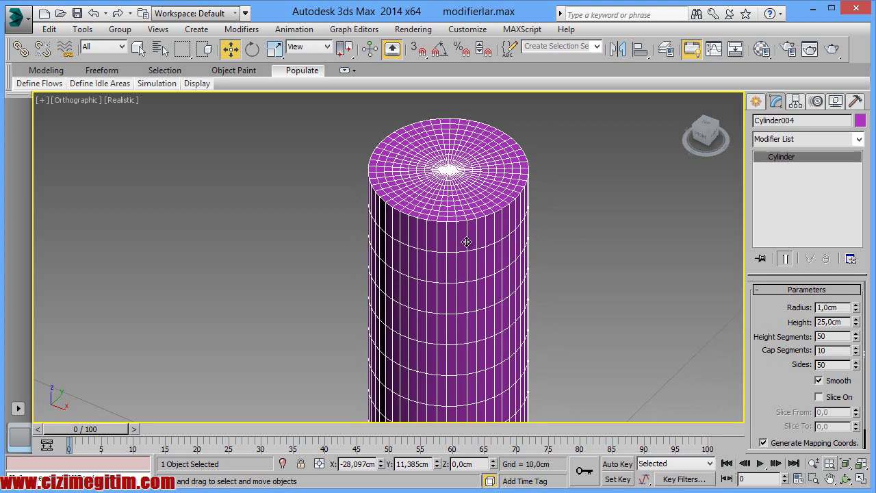
scroll(465, 226, up, 2)
scroll(462, 212, down, 10)
Bring all vases into view and inspect the red vase's modifier stack
middle_drag(563, 308, 396, 235)
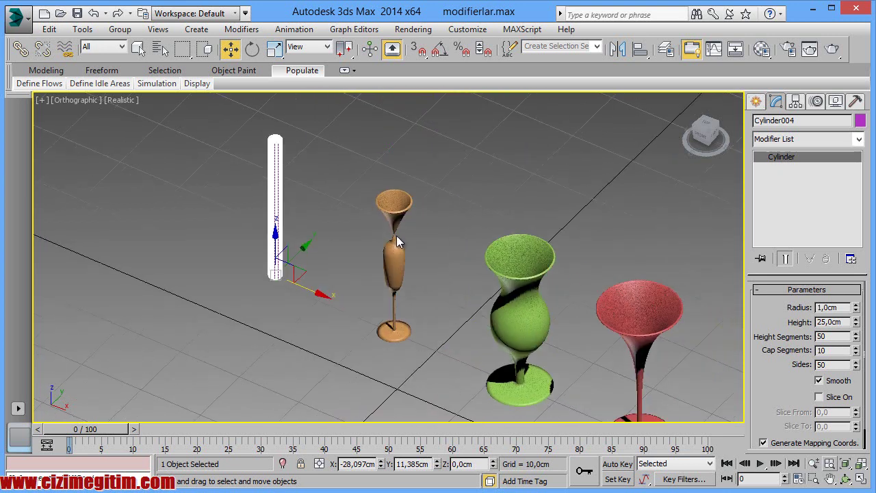
scroll(680, 250, up, 3)
scroll(634, 296, up, 2)
scroll(603, 280, down, 5)
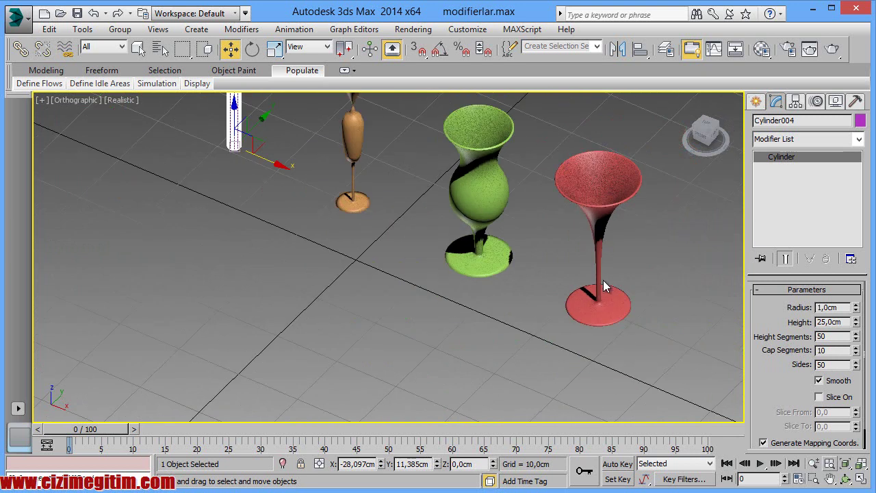
click(603, 287)
middle_drag(603, 286, 608, 341)
click(659, 250)
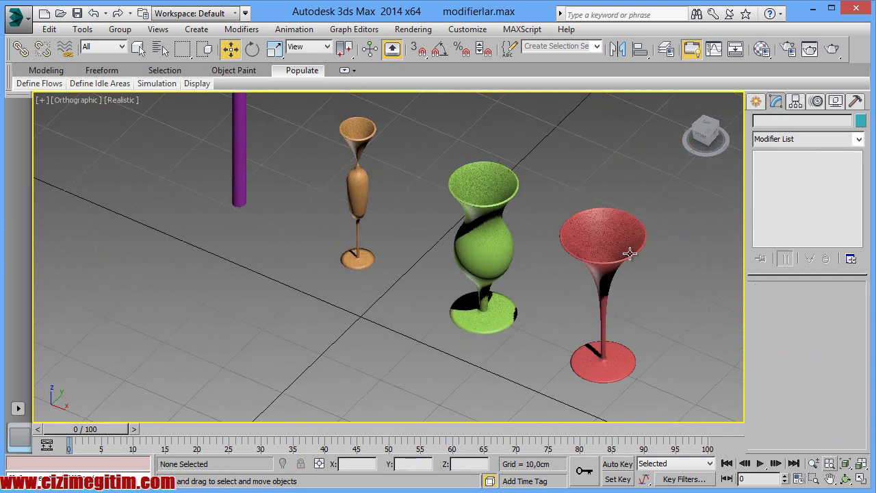
middle_drag(630, 253, 618, 274)
click(617, 282)
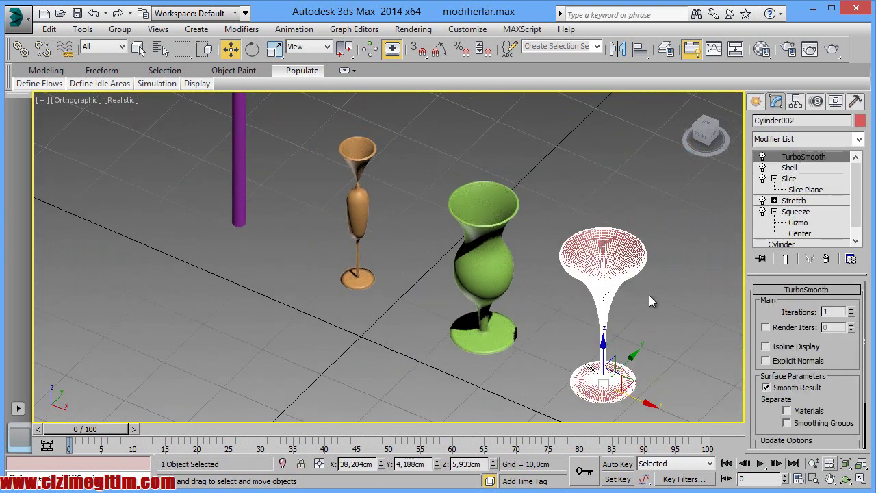
Check the Front view, orbit back to perspective, then select Cylinder004 and show the Modifier List
key(f)
scroll(464, 245, up, 5)
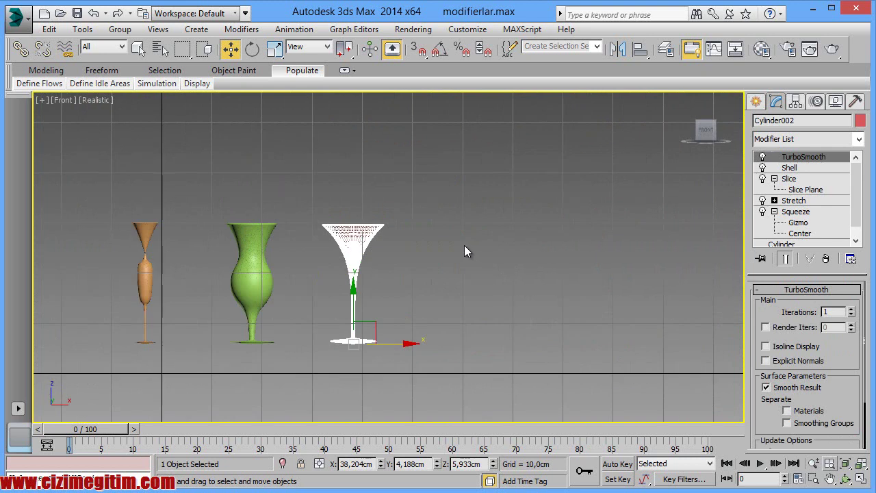
click(846, 479)
mouse_move(315, 280)
mouse_down()
mouse_move(353, 286)
mouse_move(461, 254)
mouse_move(426, 290)
mouse_up()
key(w)
middle_drag(276, 141, 384, 203)
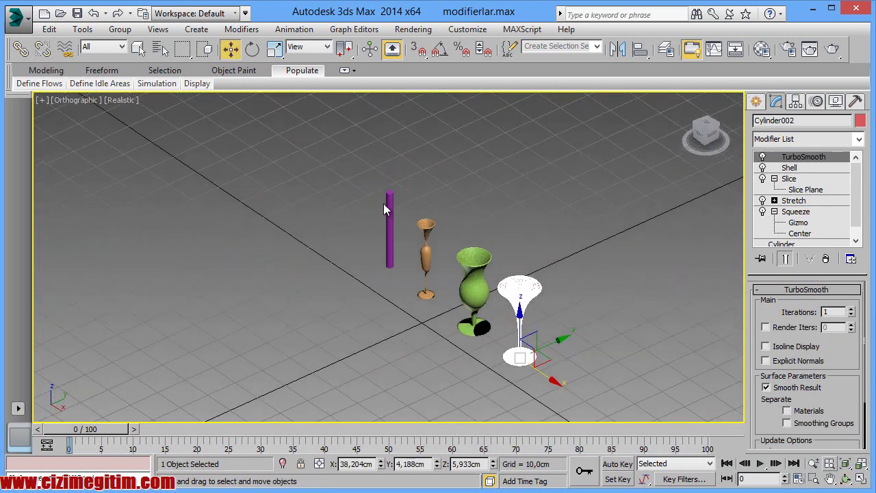
scroll(387, 207, up, 5)
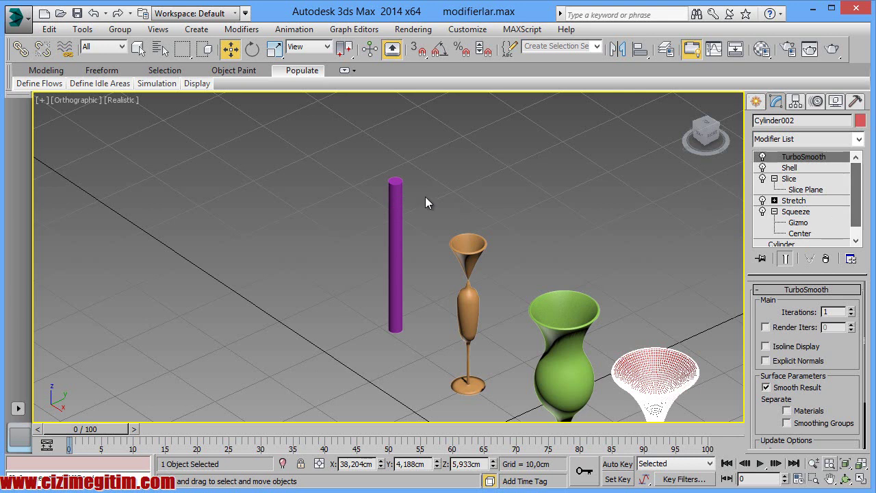
click(398, 194)
click(768, 144)
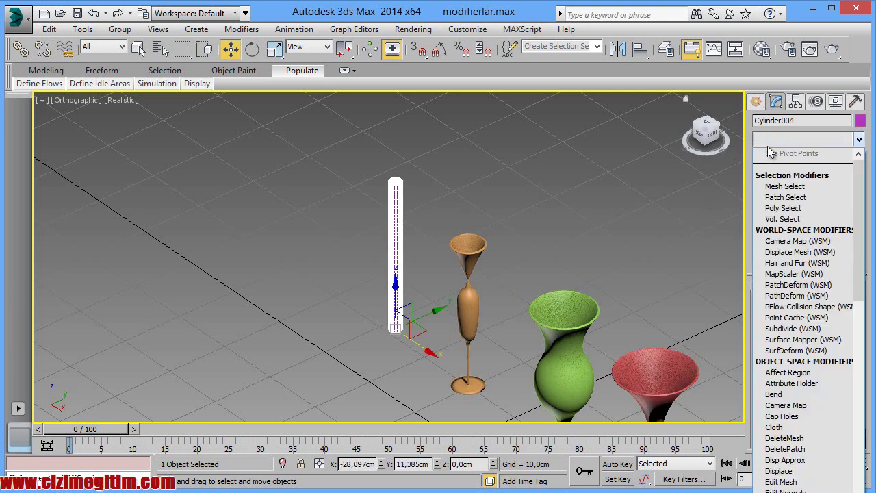
Apply a Squeeze modifier to Cylinder004
key(s)
key(s)
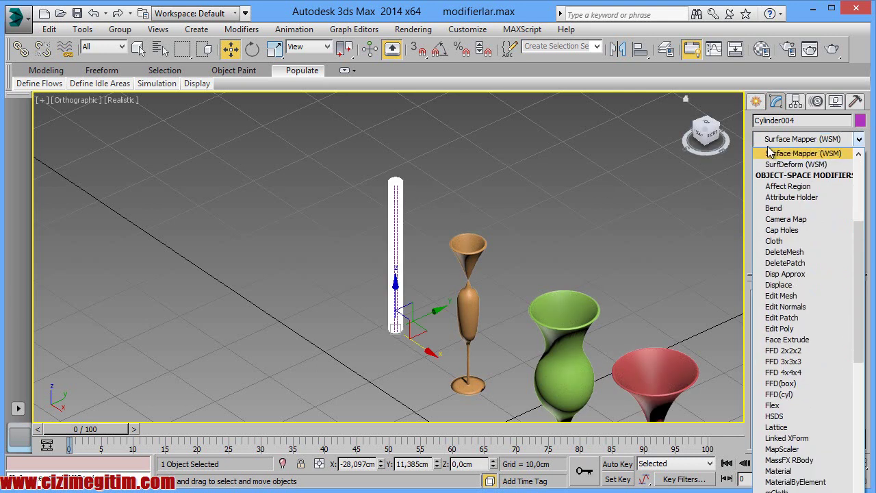
key(s)
key(s)
key(s)
key(s)
key(s)
key(s)
key(s)
key(s)
key(s)
key(s)
click(791, 276)
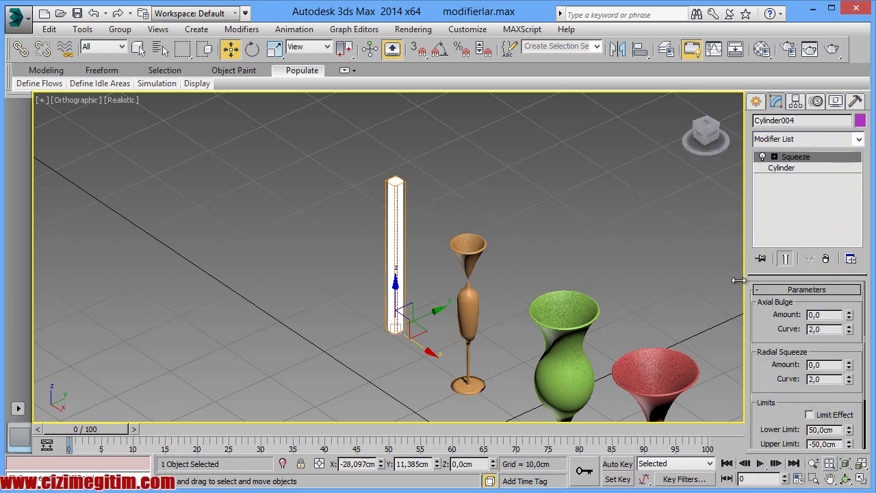
scroll(499, 201, up, 2)
scroll(435, 203, up, 5)
scroll(435, 203, down, 5)
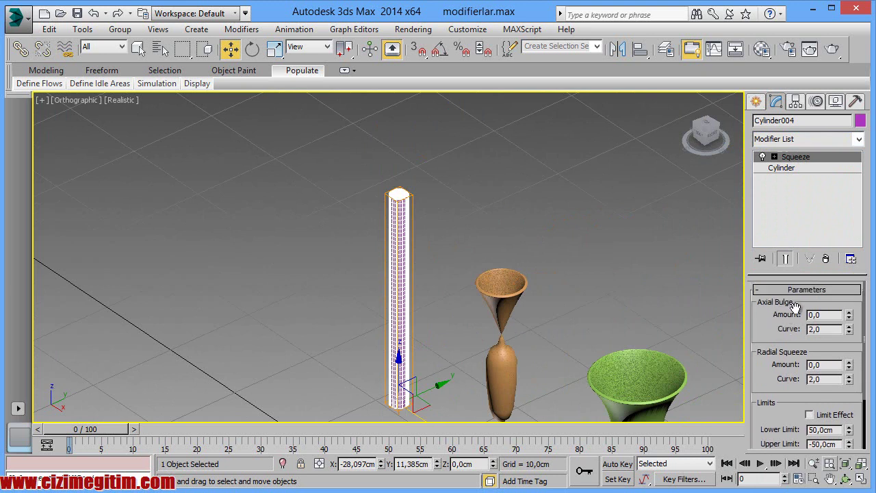
Set the Squeeze Axial Bulge amount to 0,2 and curve to 2,34
mouse_move(764, 336)
mouse_down()
mouse_move(775, 268)
mouse_move(780, 346)
mouse_up()
drag(849, 315, 842, 299)
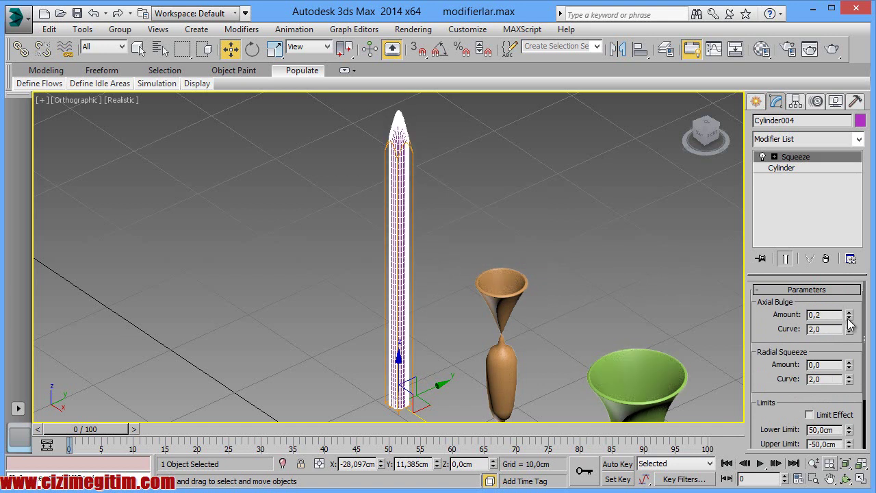
mouse_move(849, 329)
mouse_down()
mouse_move(829, 278)
mouse_move(829, 435)
mouse_move(840, 426)
mouse_up()
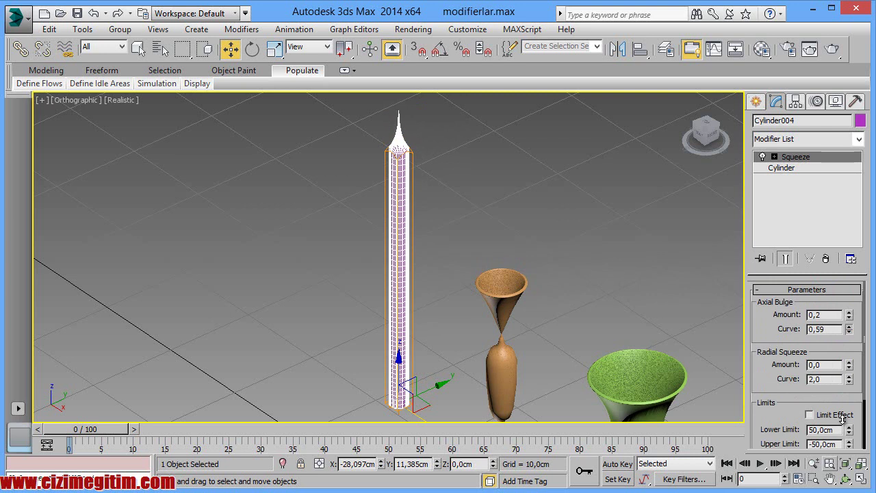
drag(840, 426, 828, 380)
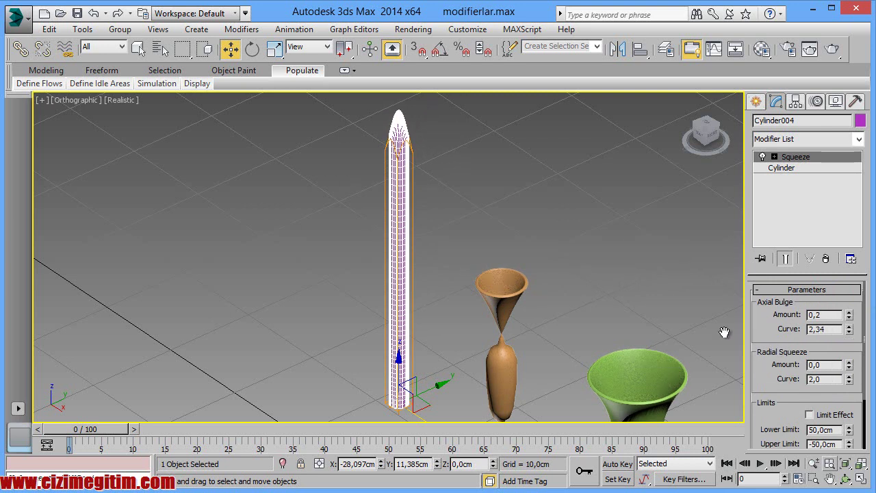
middle_drag(545, 363, 391, 247)
scroll(369, 228, down, 2)
scroll(369, 227, down, 2)
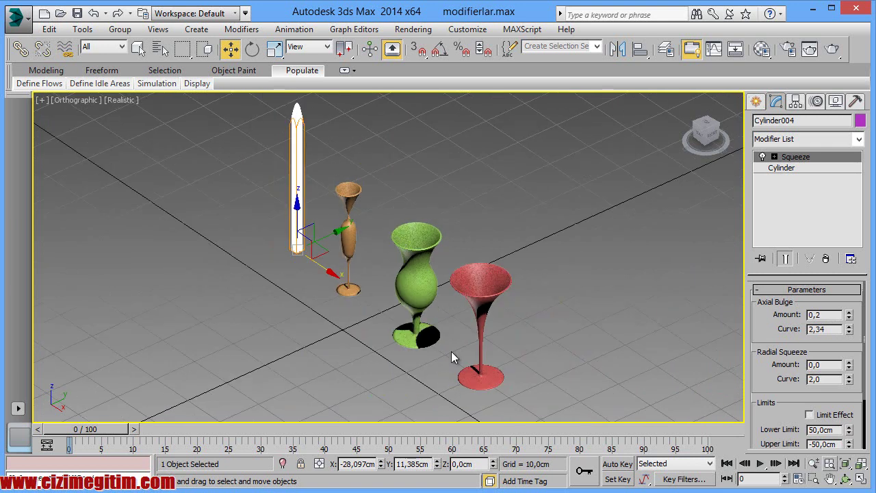
middle_drag(452, 352, 488, 331)
scroll(579, 403, up, 2)
scroll(578, 403, up, 2)
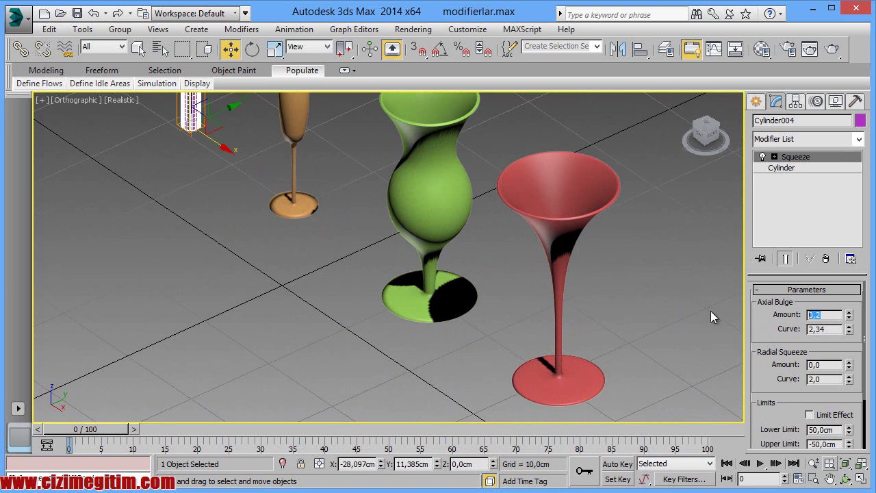
Reset the Axial Bulge amount and curve to 0
text(0)
key(Tab)
text(0)
key(Return)
scroll(362, 322, down, 2)
scroll(343, 303, down, 2)
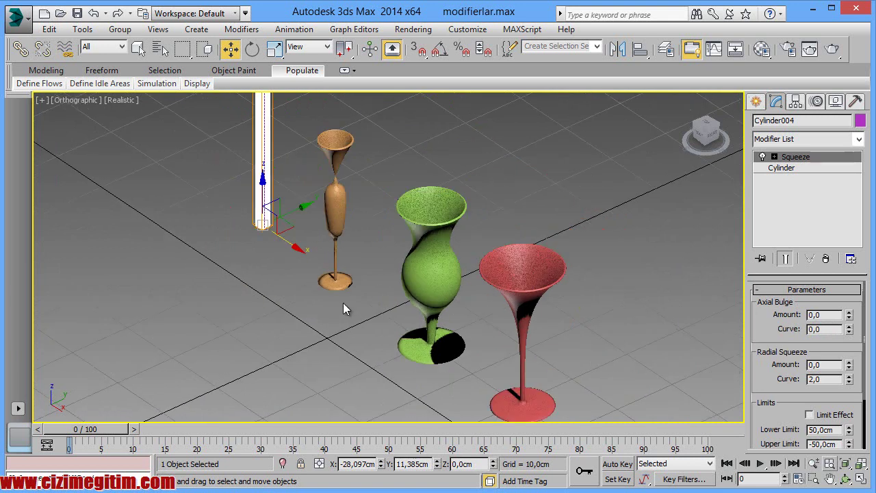
scroll(774, 357, down, 1)
scroll(770, 345, down, 1)
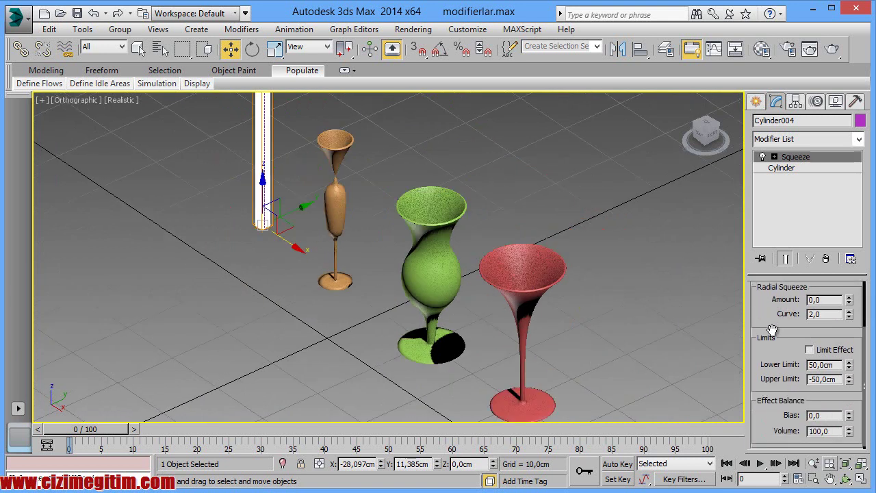
Raise the Radial Squeeze amount to 1,55 so the top flares into a funnel
drag(772, 317, 771, 356)
drag(849, 338, 849, 313)
middle_drag(601, 304, 447, 336)
scroll(447, 336, up, 1)
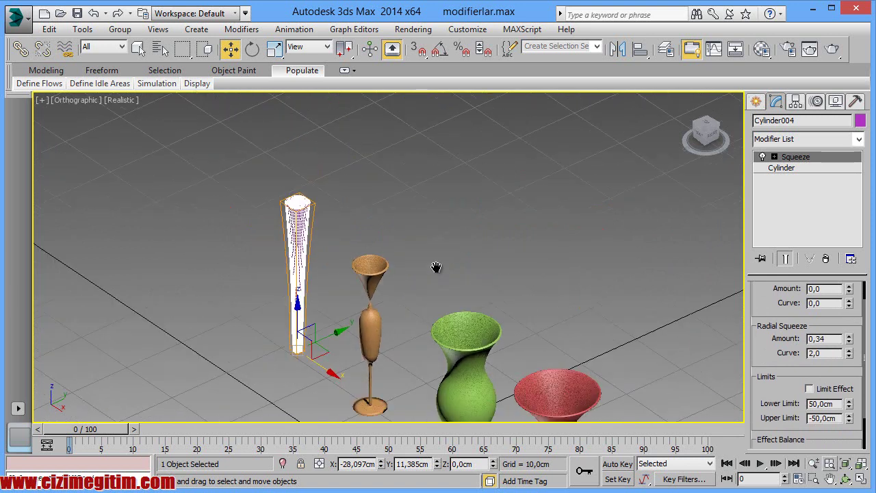
scroll(438, 270, up, 1)
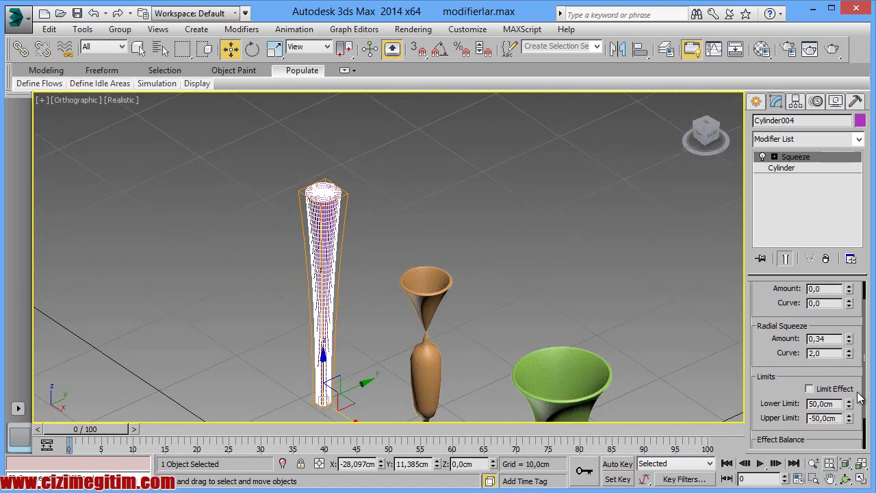
drag(849, 340, 853, 274)
alt+middle_drag(385, 233, 388, 240)
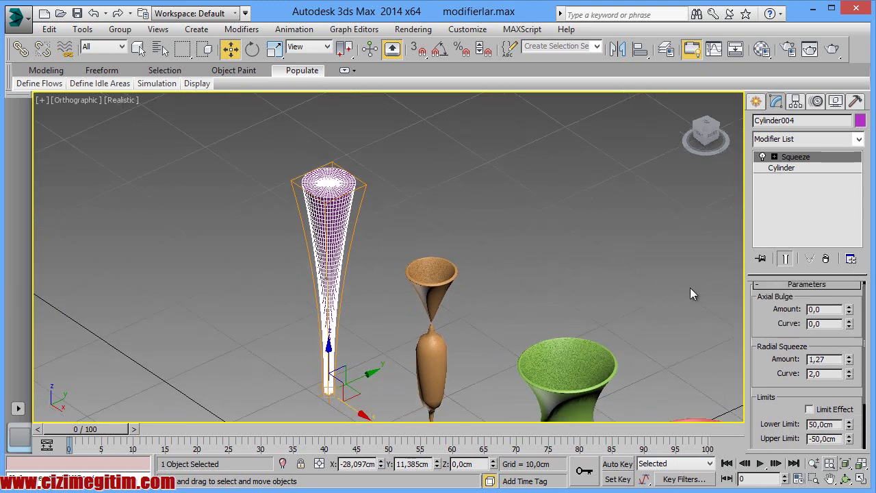
mouse_move(848, 359)
mouse_down()
mouse_move(849, 303)
mouse_move(849, 342)
mouse_up()
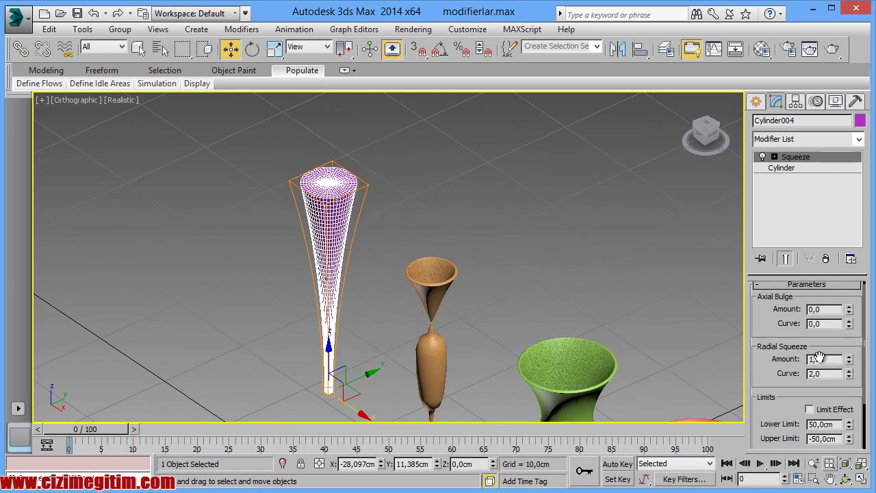
scroll(776, 360, down, 1)
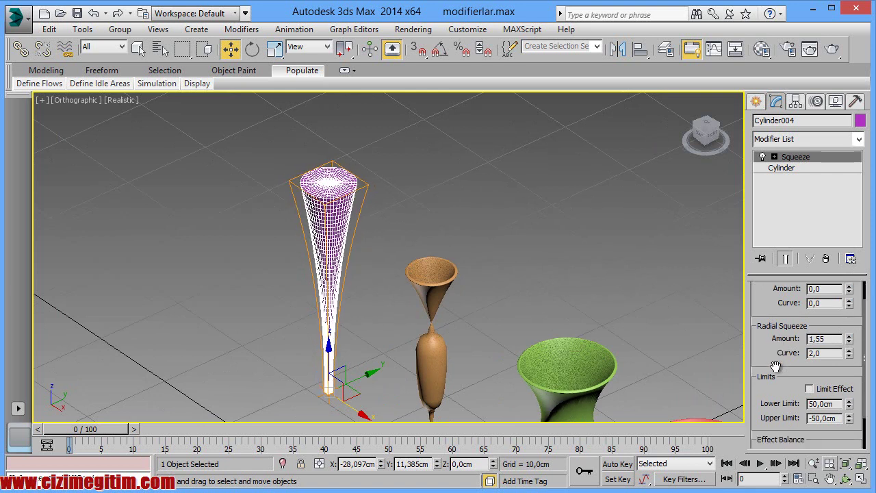
Set the Squeeze limits to a lower limit of 25,0 cm and upper limit of 10,0 cm
double_click(814, 404)
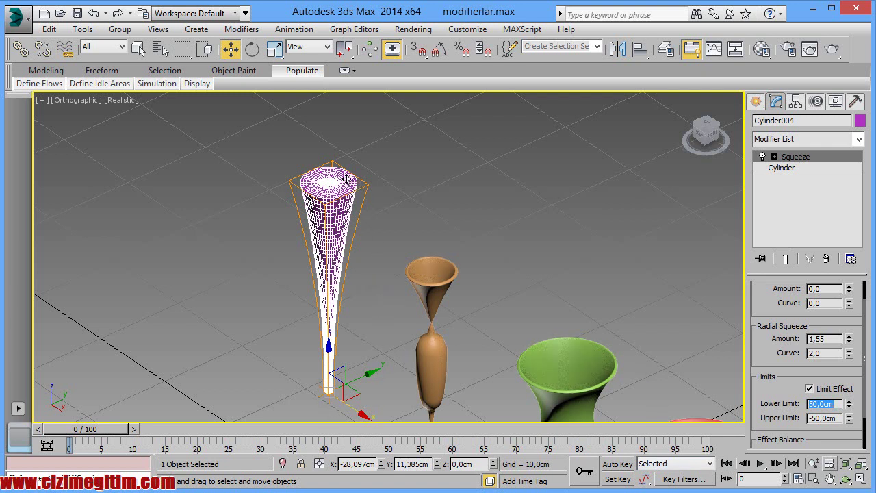
text(25)
key(Return)
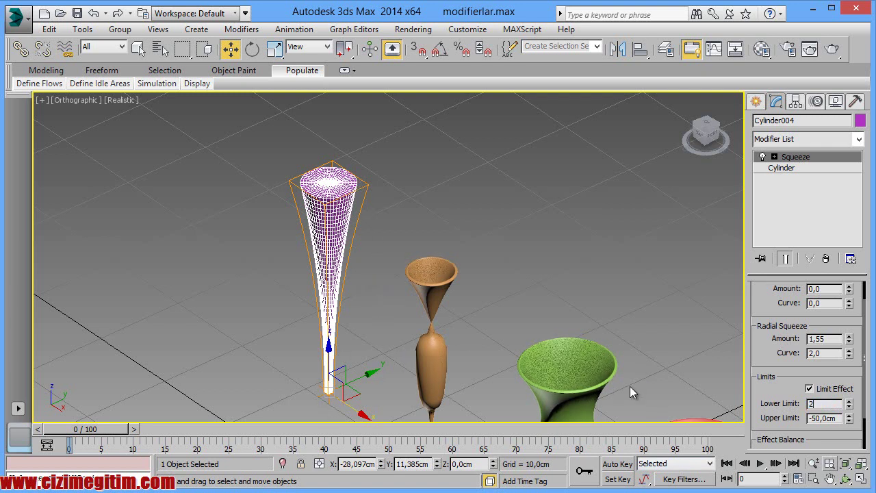
double_click(831, 418)
drag(840, 420, 778, 419)
text(10)
key(Return)
Raise the Radial Squeeze curve to 2,9 to widen the flared top
scroll(422, 313, up, 1)
scroll(422, 313, up, 2)
scroll(422, 313, up, 2)
scroll(427, 299, up, 1)
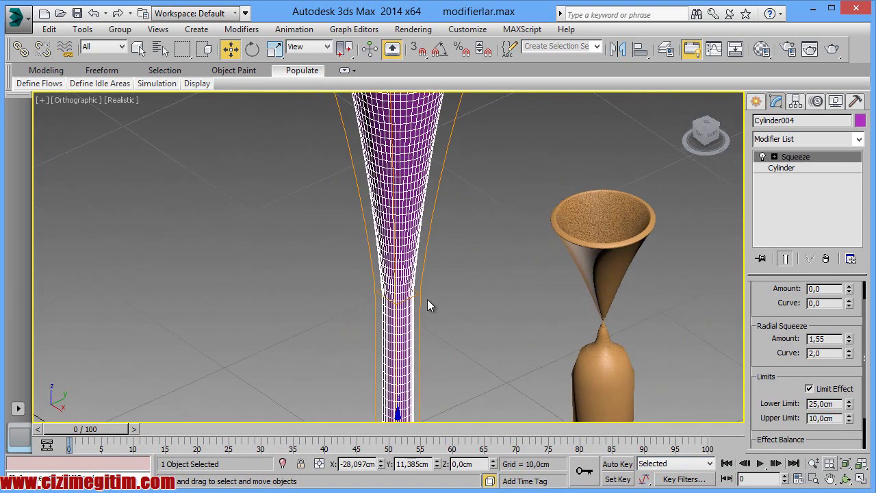
alt+middle_drag(428, 299, 448, 232)
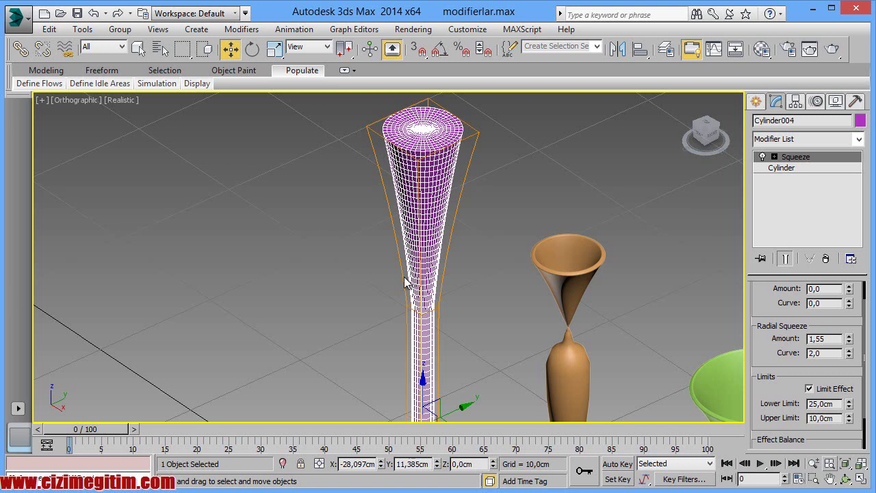
middle_drag(391, 307, 412, 313)
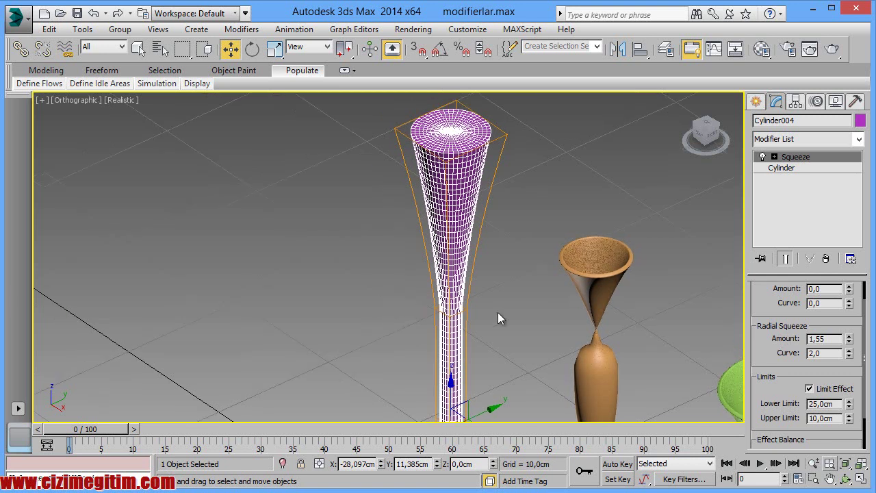
drag(848, 353, 855, 300)
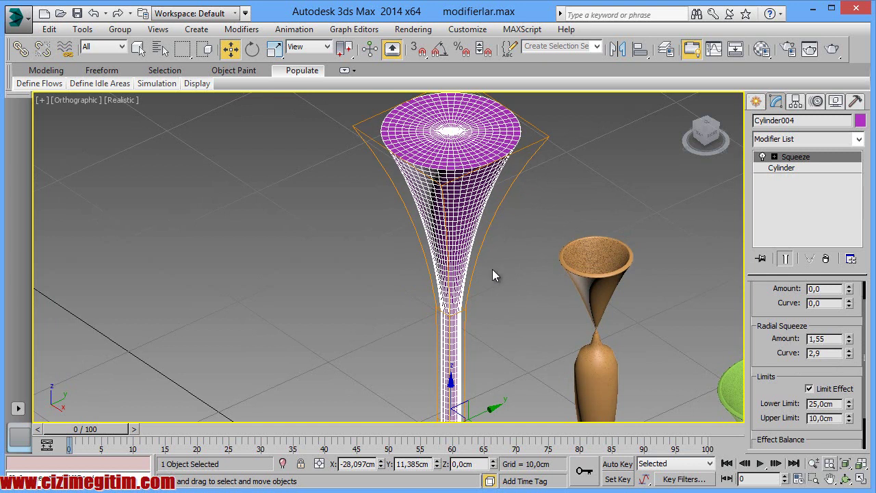
middle_drag(414, 97, 419, 144)
scroll(459, 290, down, 5)
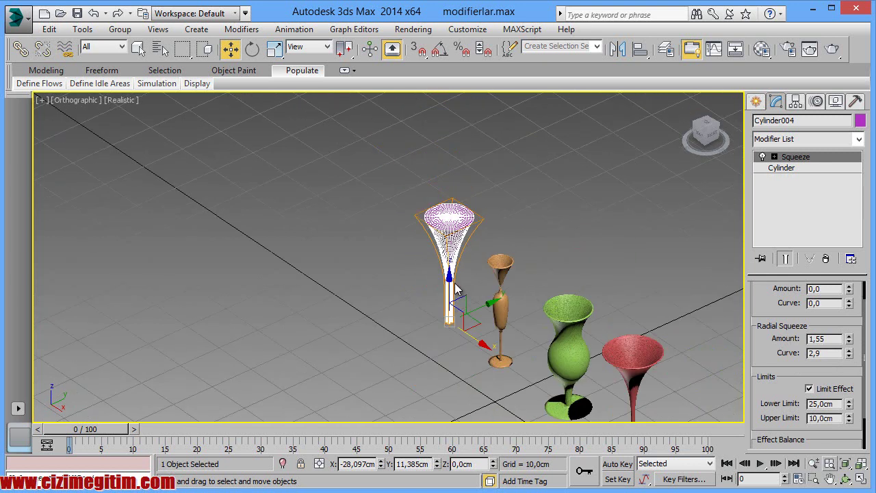
scroll(461, 294, up, 2)
scroll(438, 295, up, 1)
scroll(414, 304, up, 1)
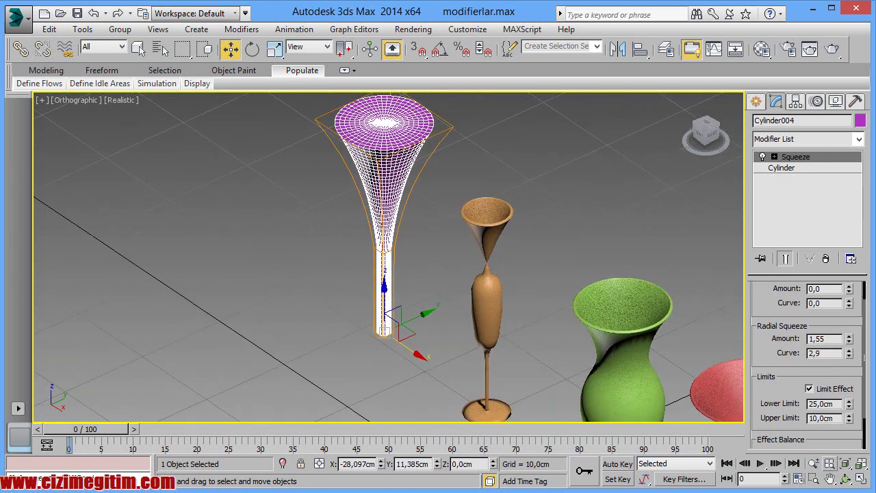
scroll(782, 355, down, 2)
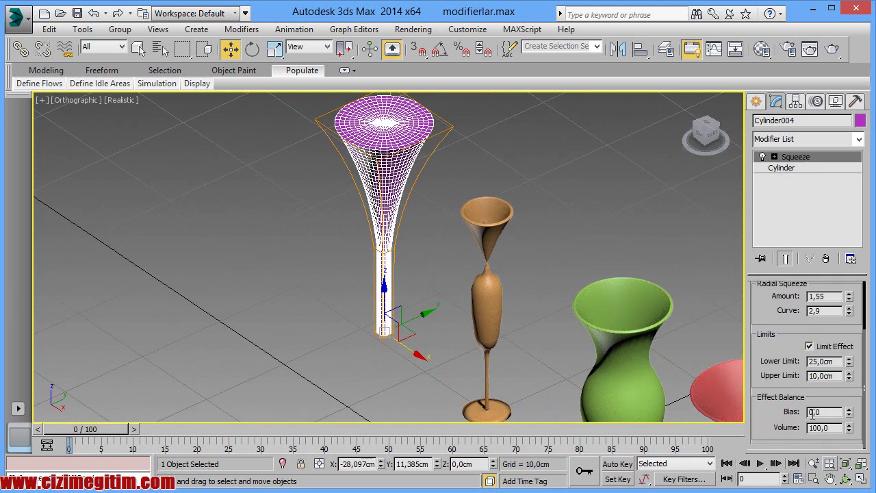
Raise the Squeeze radial amount to 1,57 after a first Effect Balance Bias tweak
mouse_move(849, 414)
mouse_down()
mouse_move(847, 376)
mouse_move(836, 409)
mouse_up()
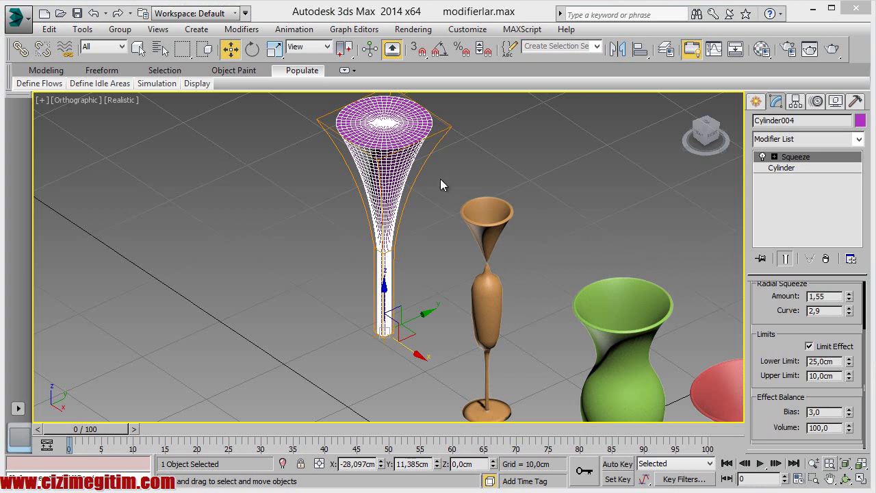
scroll(442, 264, down, 5)
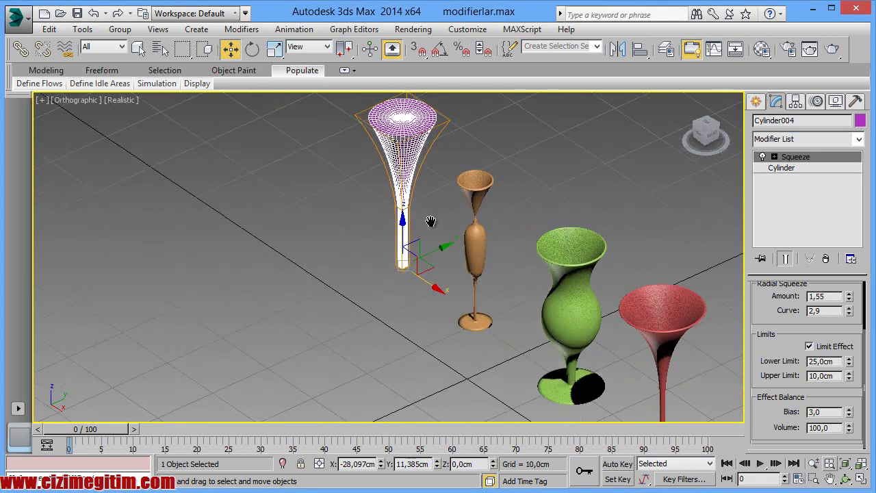
scroll(433, 227, up, 2)
scroll(401, 251, up, 2)
scroll(450, 268, up, 2)
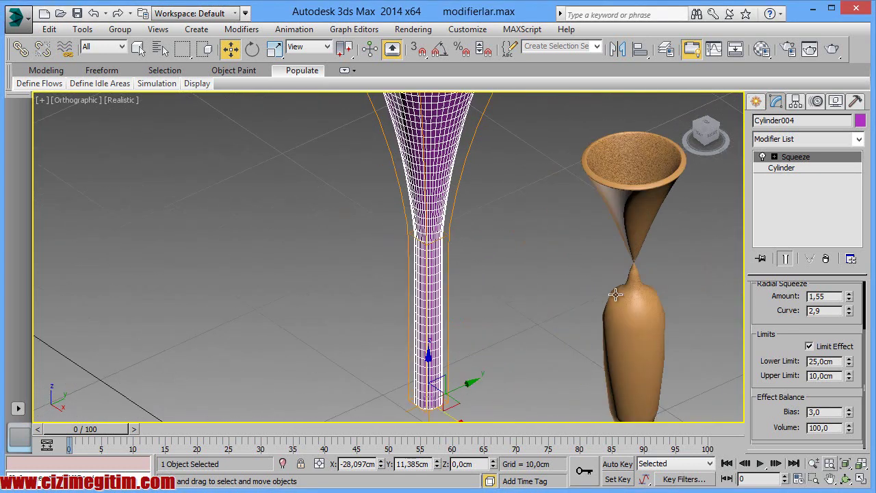
click(849, 295)
click(849, 295)
Experiment with the Effect Balance Bias, then reset it to 0
mouse_move(849, 412)
mouse_down()
mouse_move(837, 364)
mouse_move(848, 408)
mouse_up()
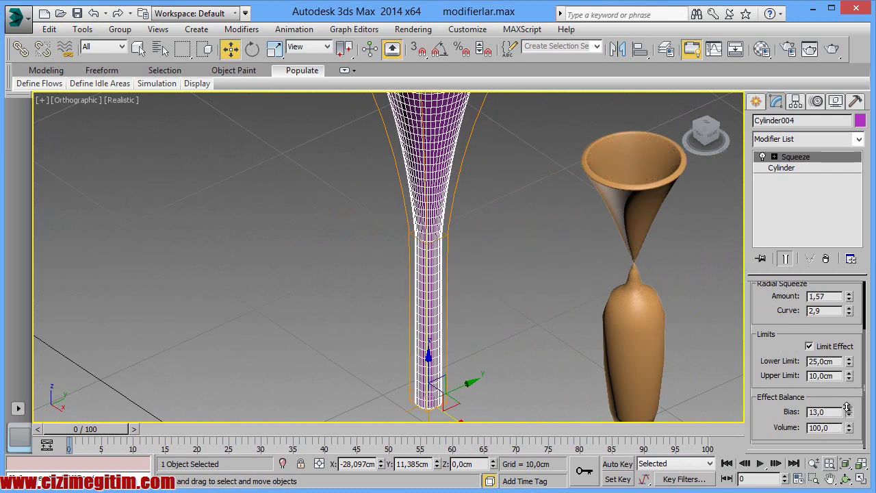
double_click(819, 412)
text(0)
key(Return)
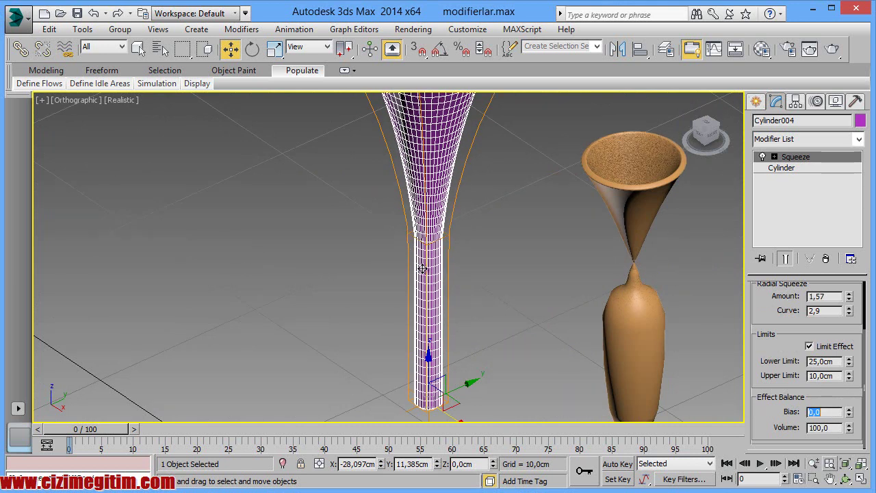
middle_drag(418, 265, 466, 300)
scroll(466, 300, down, 3)
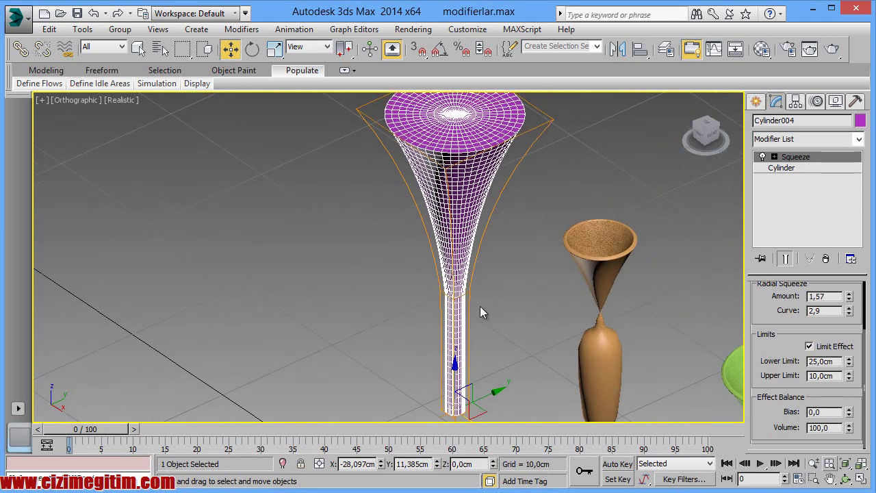
scroll(499, 205, down, 2)
scroll(492, 248, down, 2)
scroll(622, 318, down, 2)
scroll(630, 380, up, 3)
scroll(578, 304, up, 2)
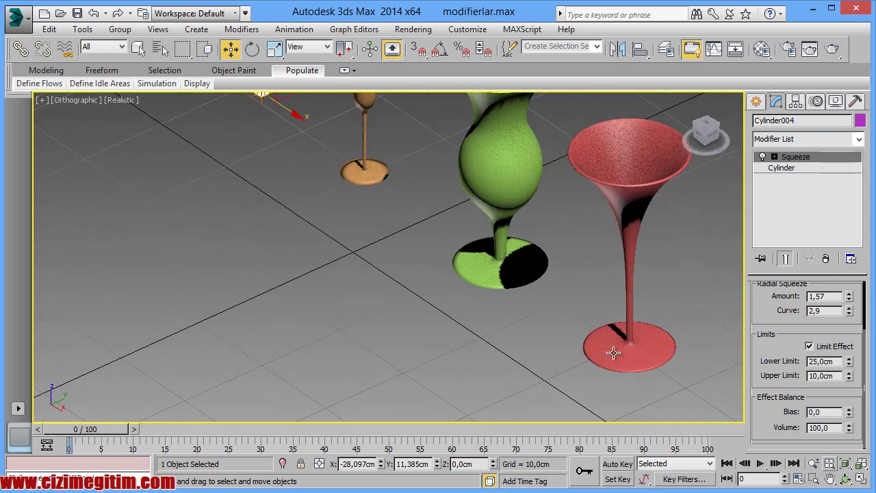
Add a Stretch modifier to the purple cylinder, Cylinder004
click(635, 306)
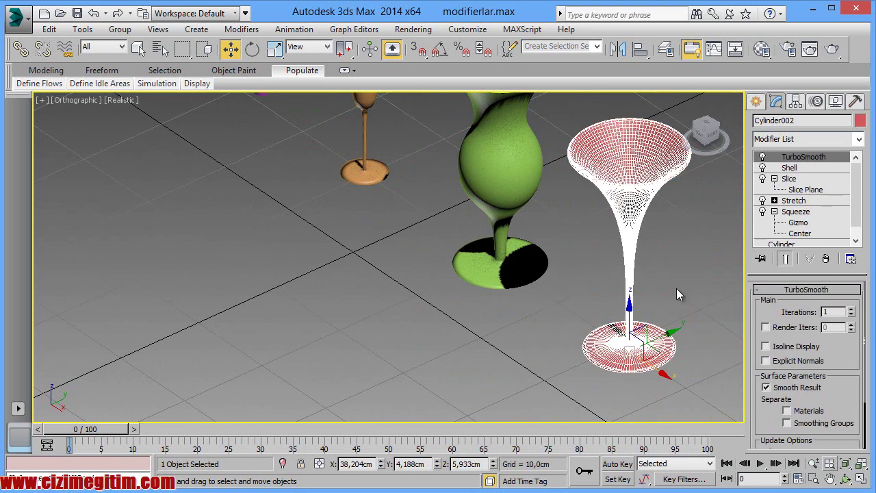
scroll(448, 361, down, 2)
scroll(447, 361, down, 3)
click(384, 195)
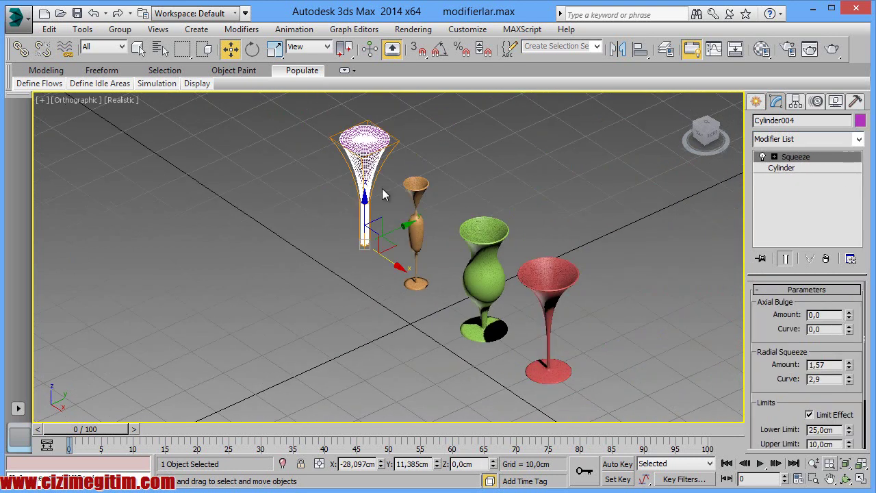
click(815, 139)
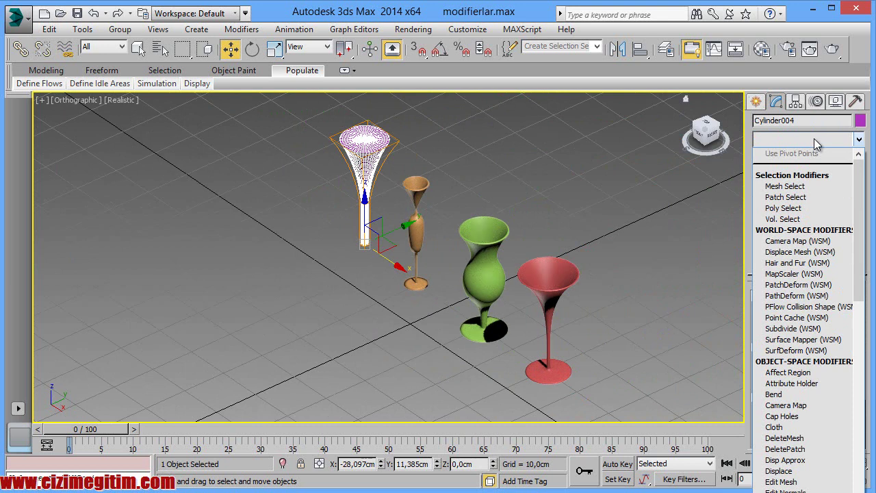
key(s)
key(s)
key(h)
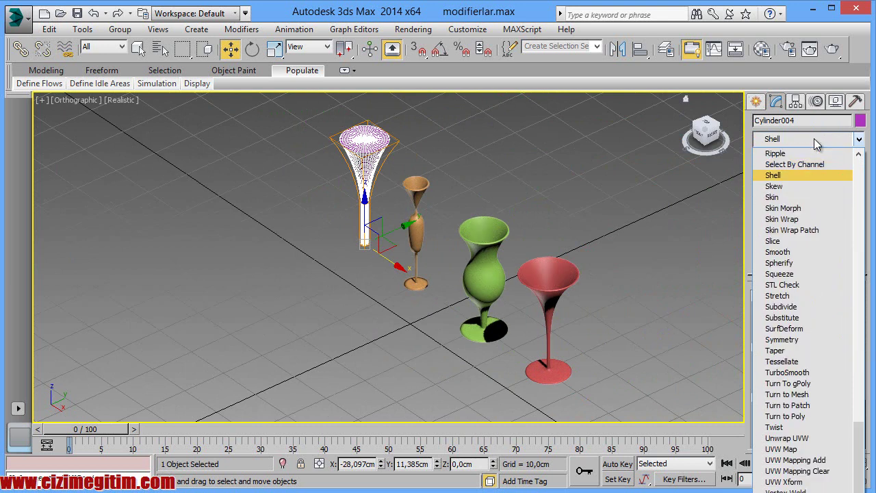
key(s)
key(s)
key(s)
key(s)
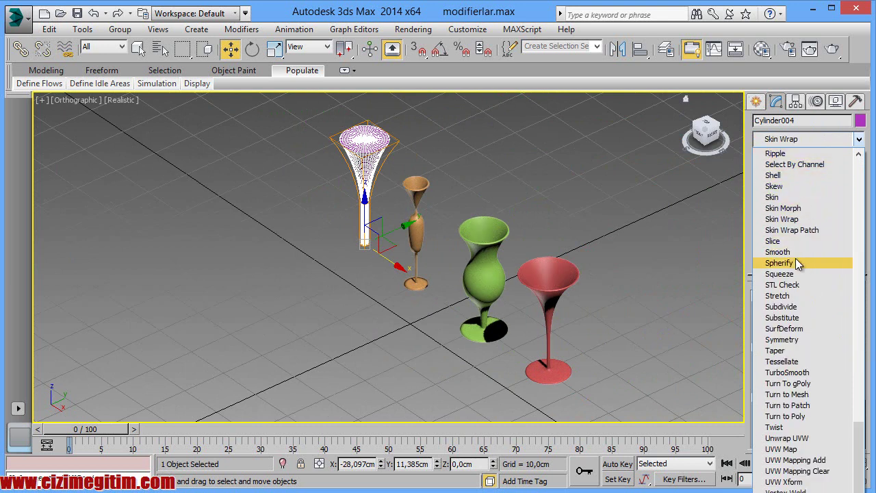
click(789, 296)
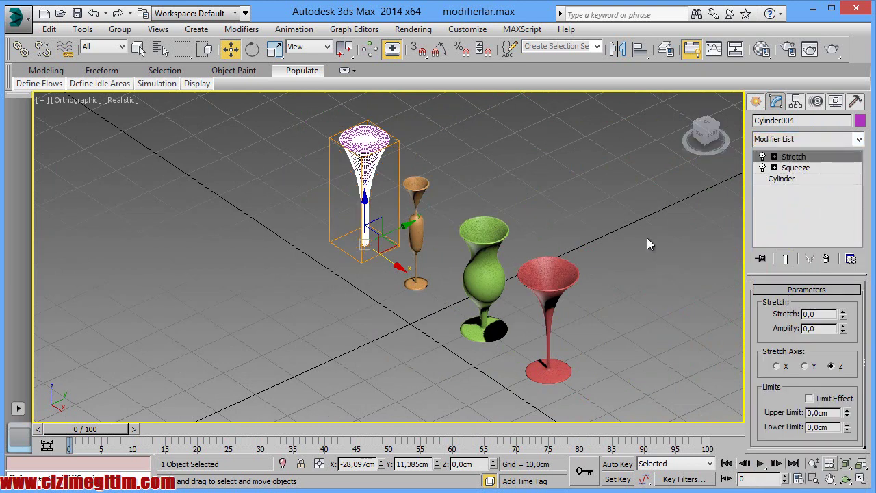
Set the Stretch modifier's Amplify to 7,4 and Stretch to 1,2
drag(785, 406, 787, 360)
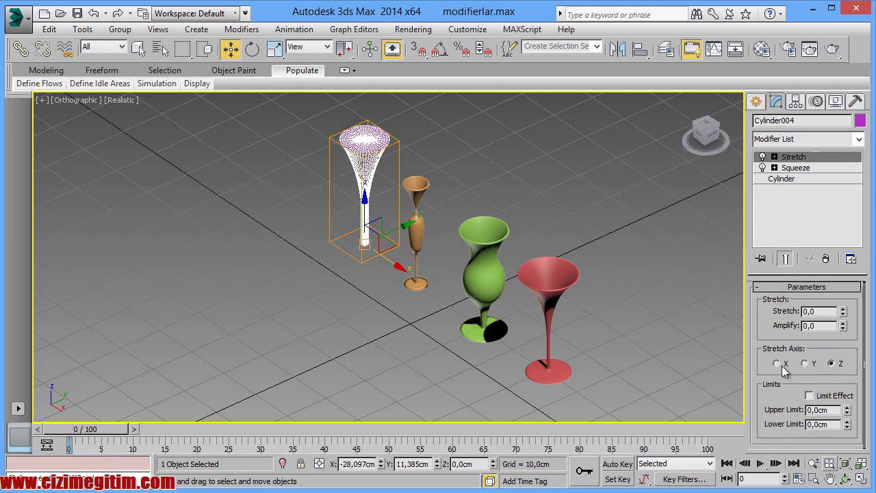
drag(843, 327, 845, 271)
drag(842, 311, 843, 301)
middle_drag(434, 212, 423, 260)
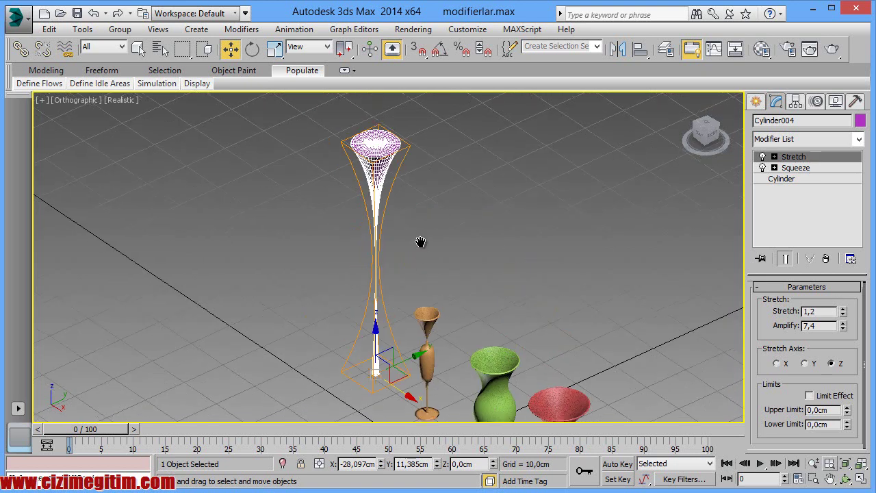
click(805, 363)
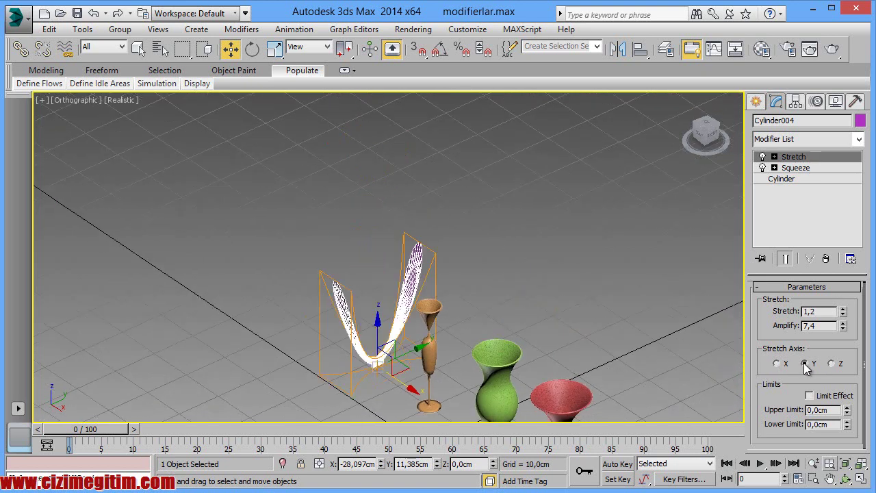
click(776, 364)
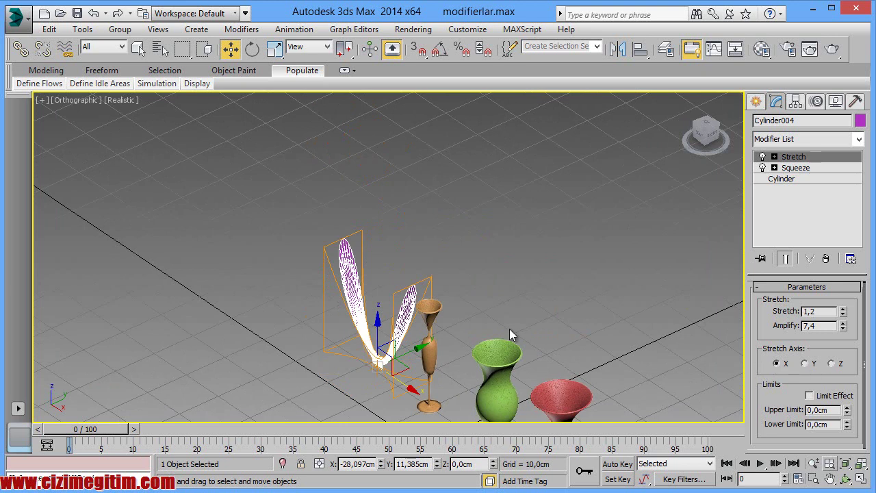
scroll(396, 322, up, 3)
scroll(403, 308, up, 2)
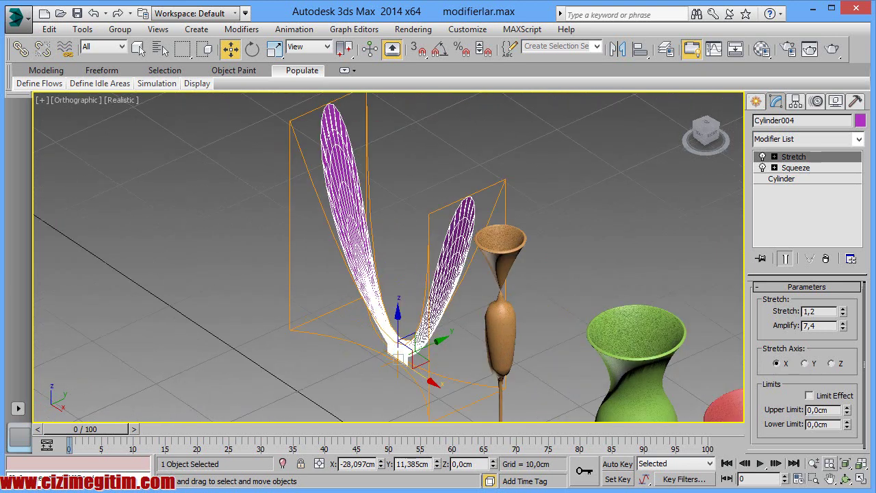
click(837, 364)
scroll(414, 288, down, 2)
scroll(414, 288, down, 2)
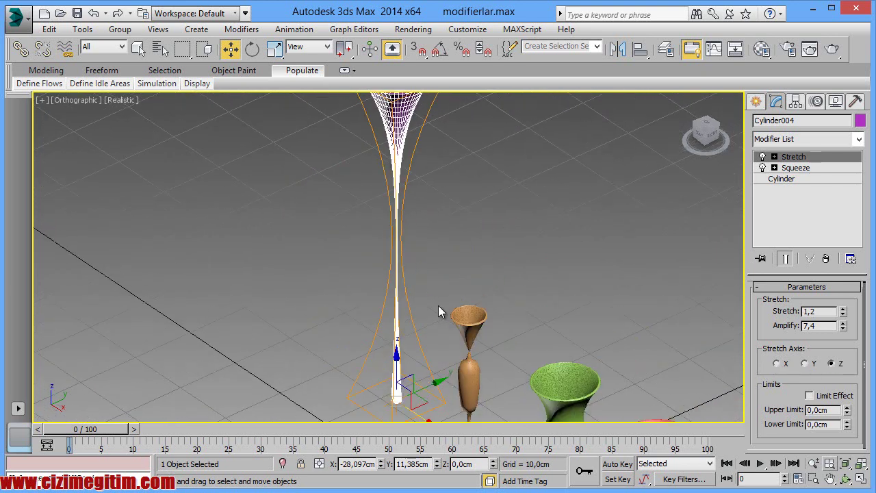
scroll(436, 307, down, 1)
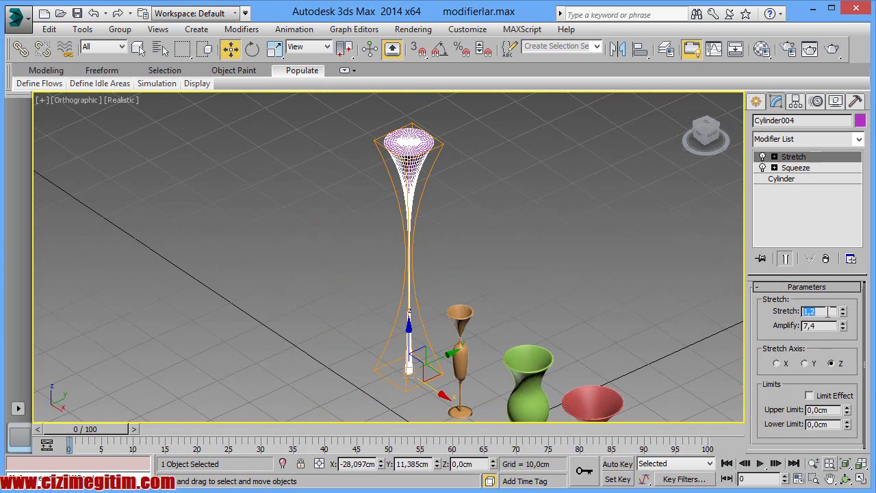
Set the Stretch value to -1,0
text(-)
text(1)
key(Return)
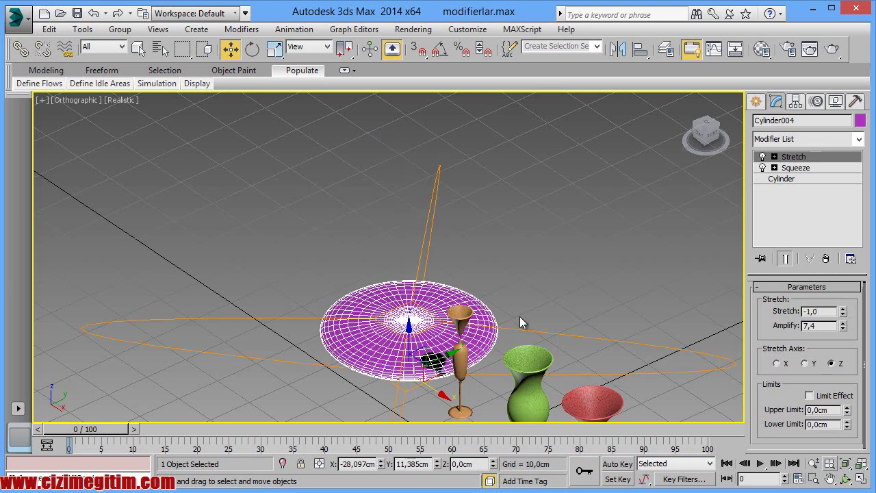
scroll(513, 274, up, 1)
scroll(383, 270, up, 1)
scroll(376, 269, up, 1)
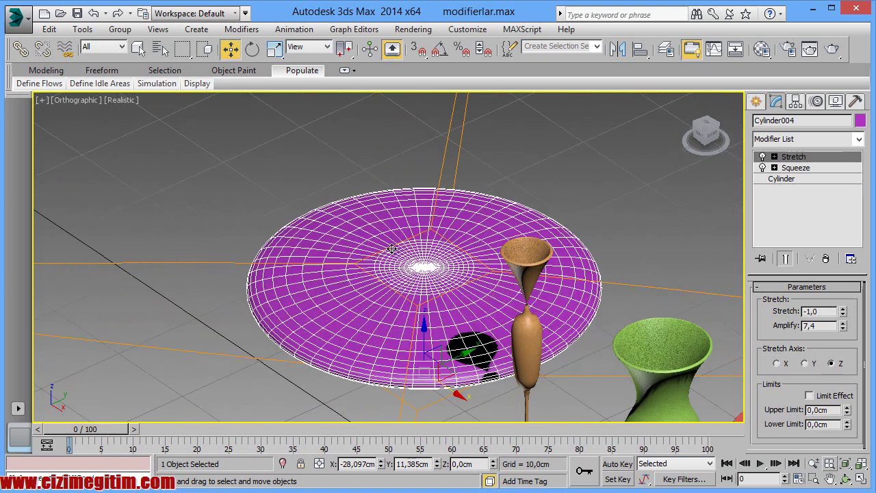
scroll(417, 284, up, 1)
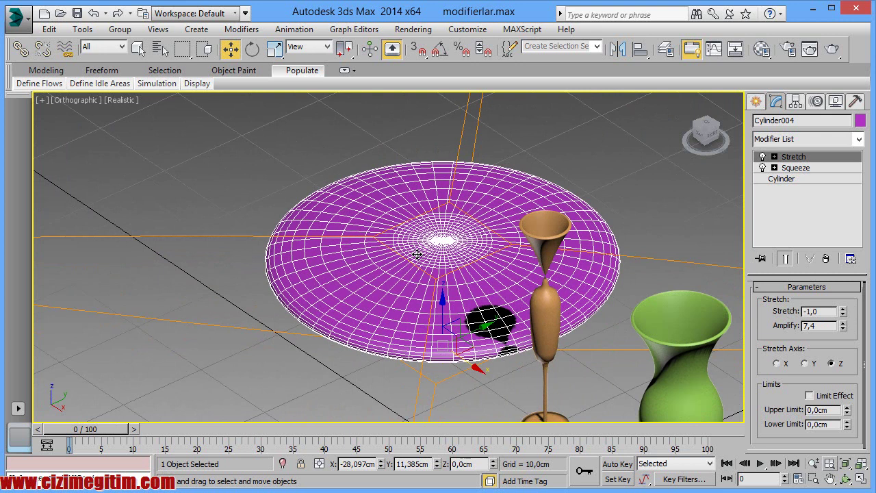
Lower Stretch Amplify to 1,9, squashing the cylinder into a mushroom-like bowl
mouse_move(845, 328)
mouse_down()
mouse_move(846, 369)
mouse_move(842, 361)
mouse_up()
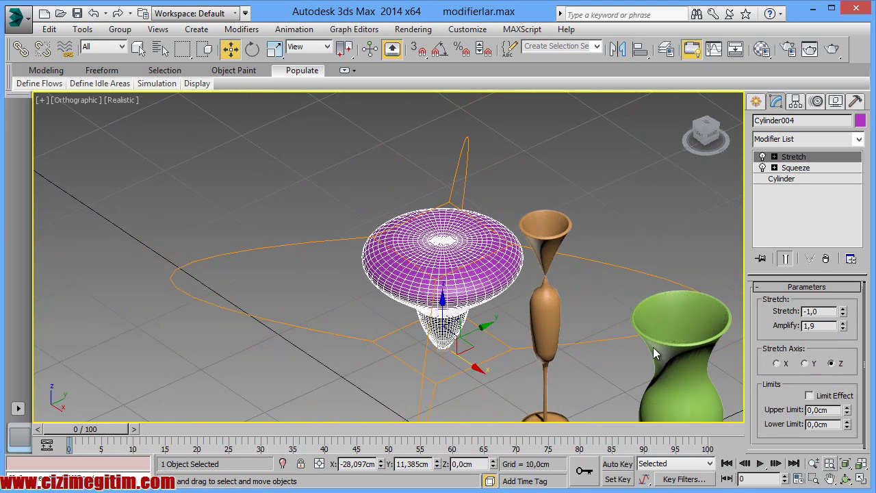
middle_drag(458, 339, 413, 209)
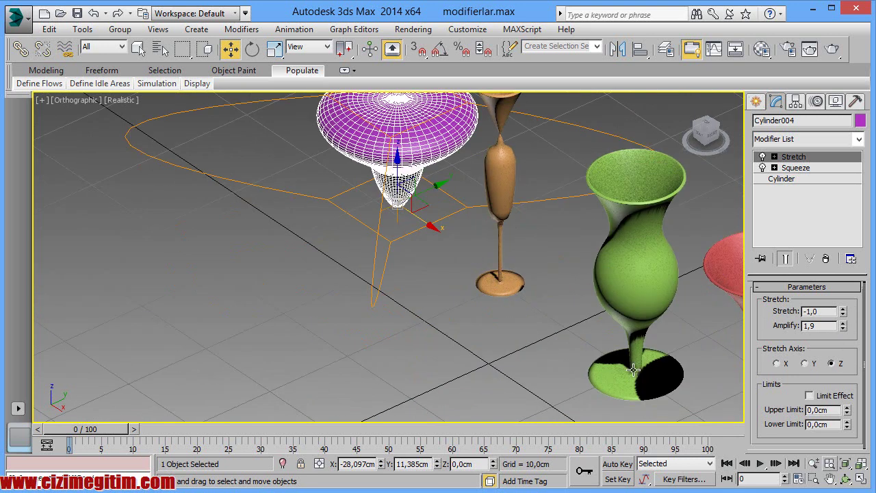
scroll(575, 373, down, 2)
scroll(520, 328, down, 1)
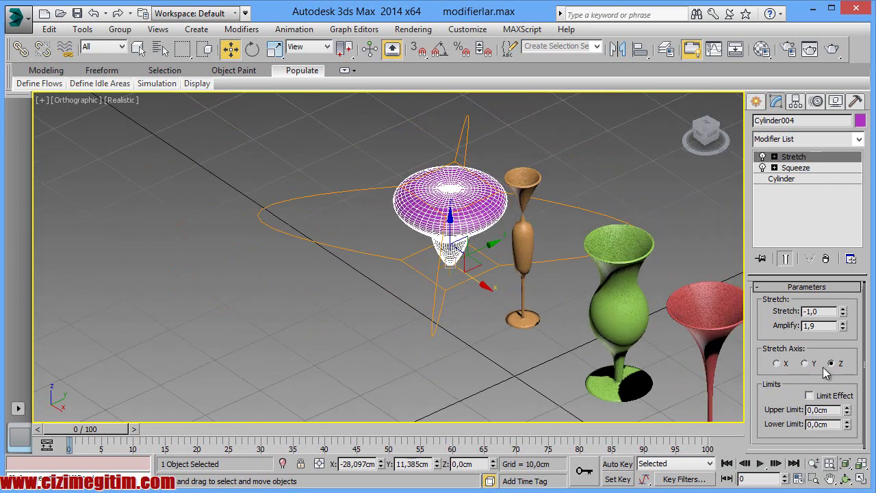
Enable Limit Effect on the Stretch modifier with a 2,0cm Upper Limit, flattening the base
click(809, 396)
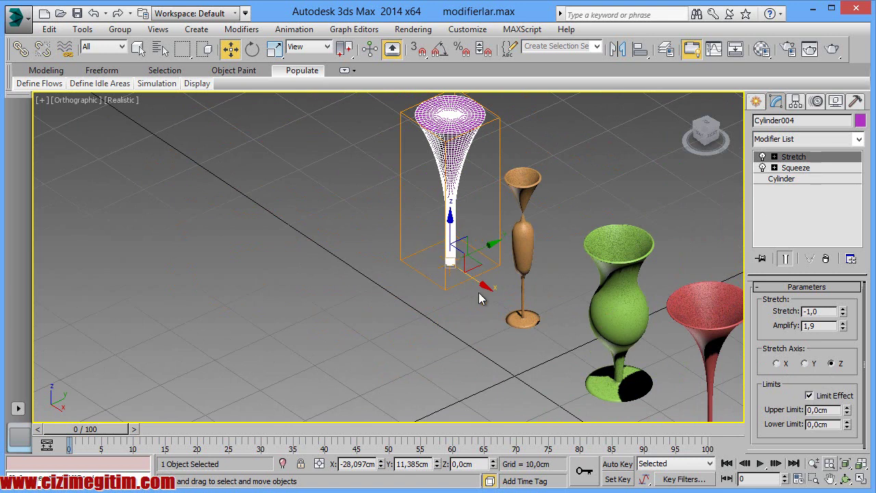
double_click(833, 409)
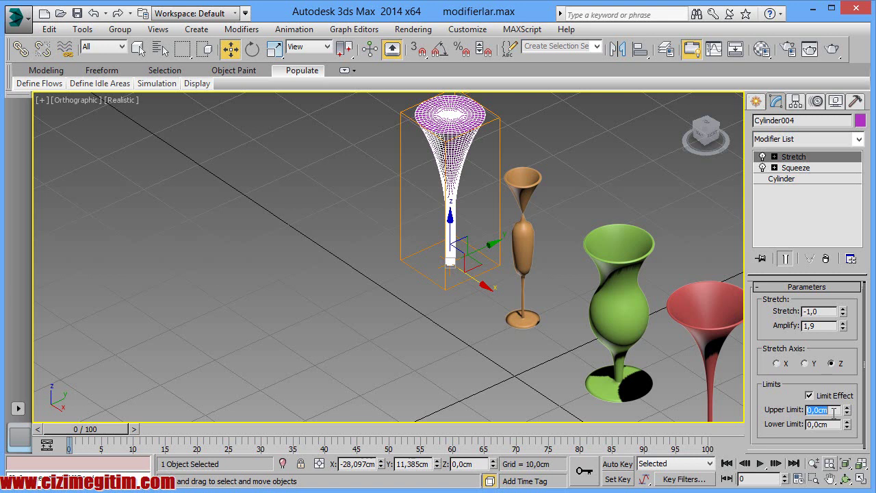
text(2)
key(Return)
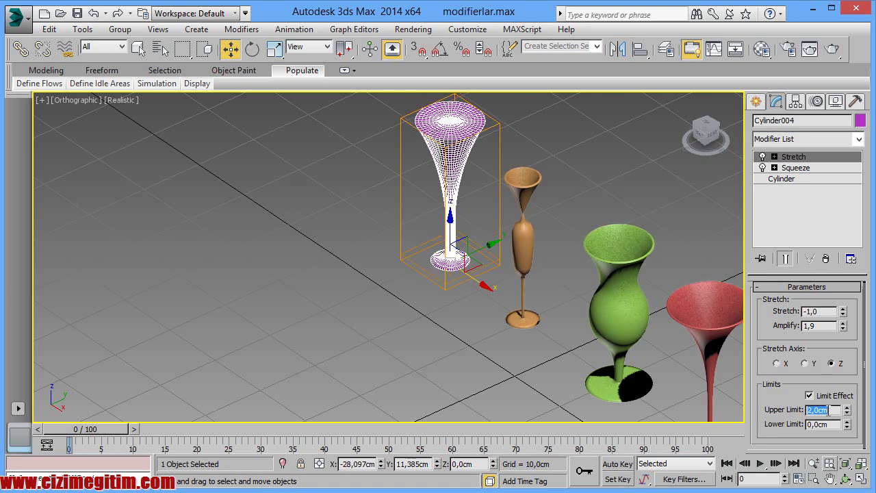
scroll(438, 267, up, 6)
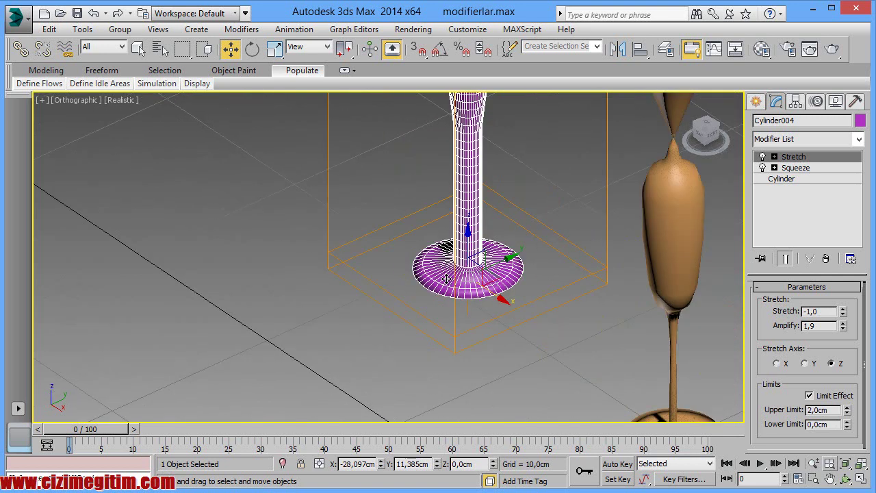
scroll(455, 253, down, 4)
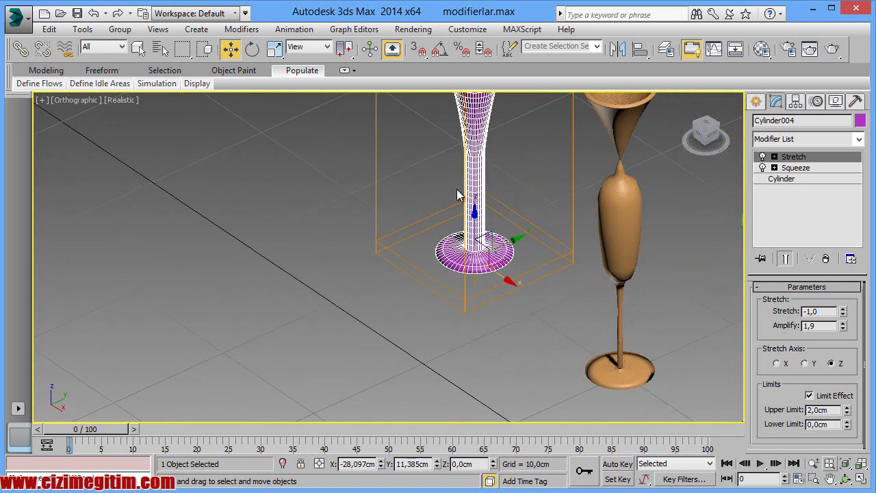
middle_drag(452, 283, 554, 319)
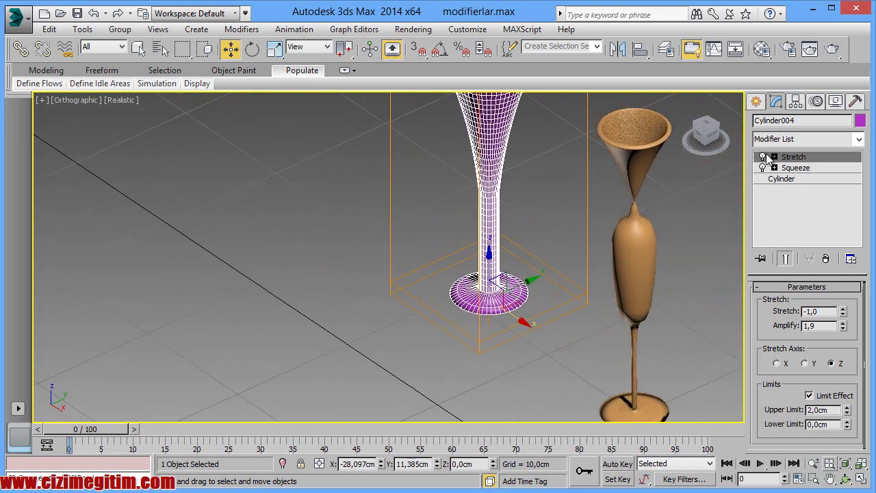
scroll(390, 233, down, 2)
scroll(390, 233, down, 2)
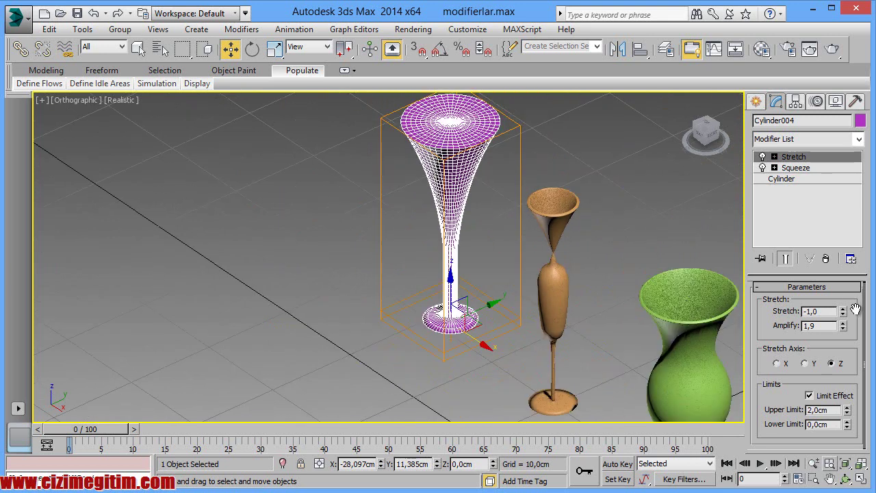
Try a weaker stretch, then restore Stretch to -1,0
drag(842, 310, 836, 316)
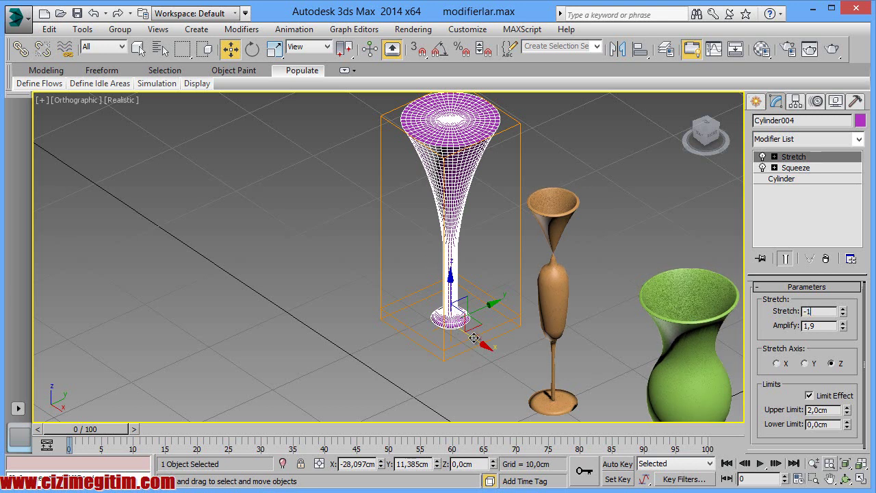
text(-1)
key(Return)
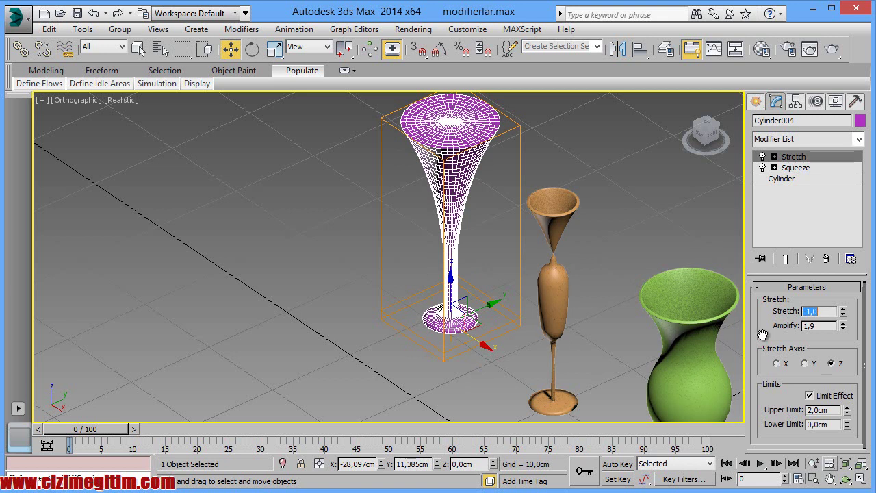
Raise Stretch Amplify to 6,0 so the goblet's base spreads into a wide disc
drag(843, 326, 839, 292)
scroll(442, 314, up, 2)
scroll(467, 345, up, 2)
scroll(467, 344, up, 3)
scroll(502, 321, up, 3)
scroll(385, 290, down, 2)
scroll(411, 295, up, 3)
scroll(479, 301, down, 4)
scroll(515, 301, down, 2)
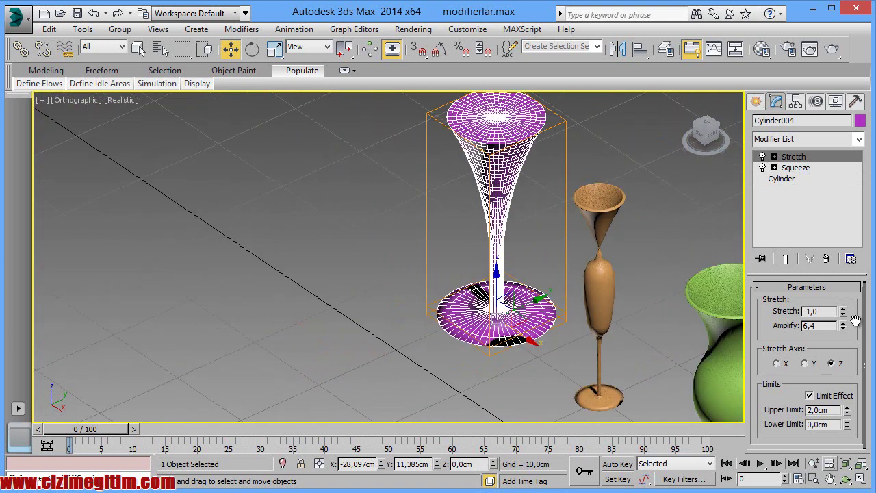
drag(819, 329, 775, 326)
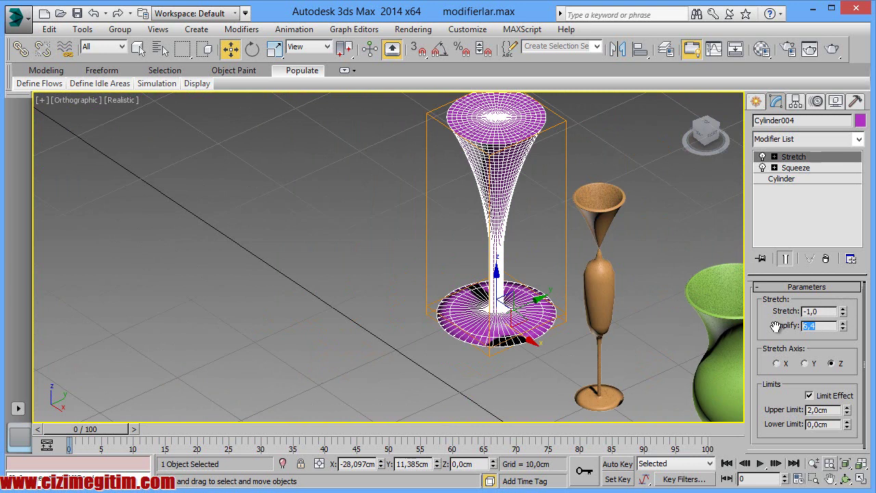
text(6,5)
text(5)
key(Return)
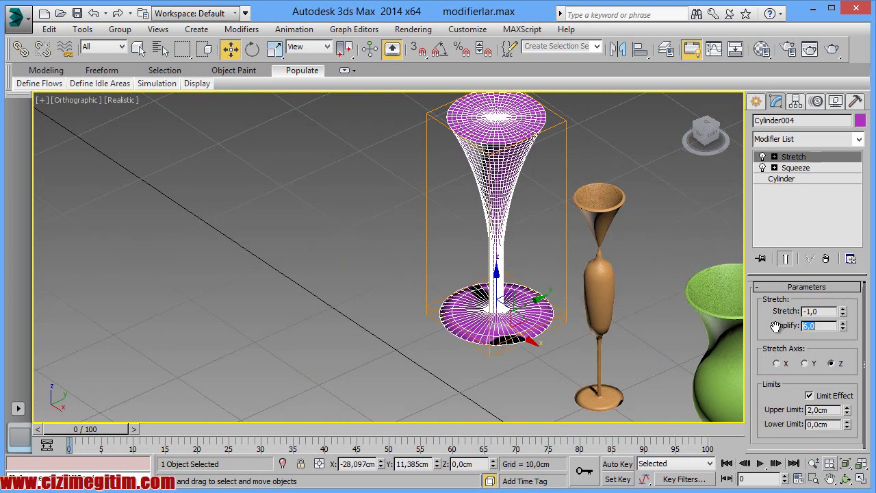
click(370, 314)
scroll(467, 263, down, 2)
scroll(468, 264, down, 1)
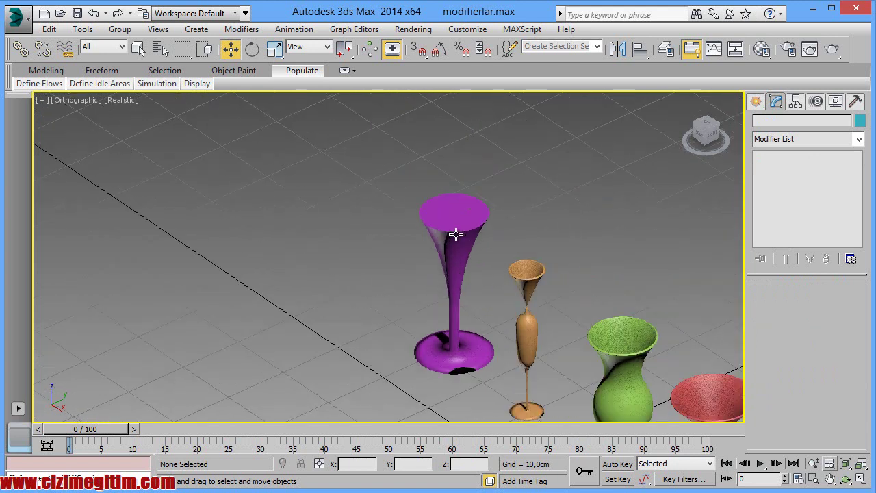
click(467, 263)
scroll(467, 264, up, 3)
scroll(420, 212, up, 1)
scroll(366, 240, down, 1)
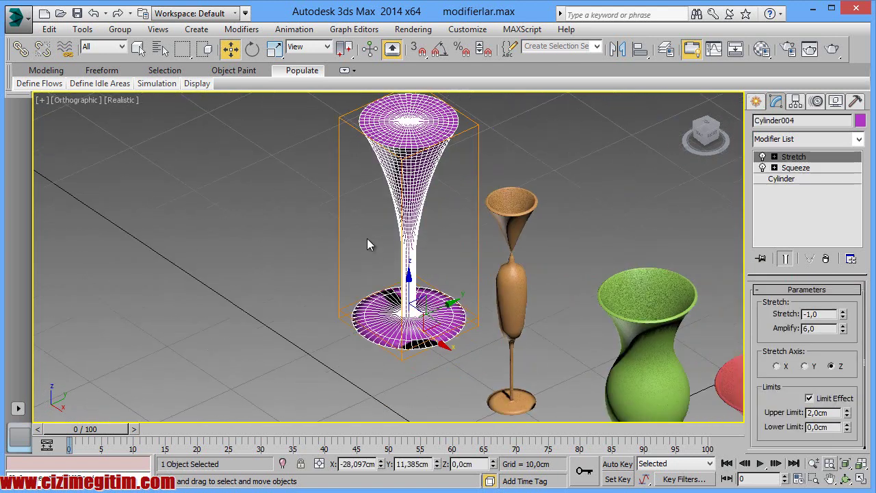
scroll(383, 248, down, 1)
scroll(383, 249, down, 1)
scroll(382, 205, down, 2)
scroll(382, 205, down, 1)
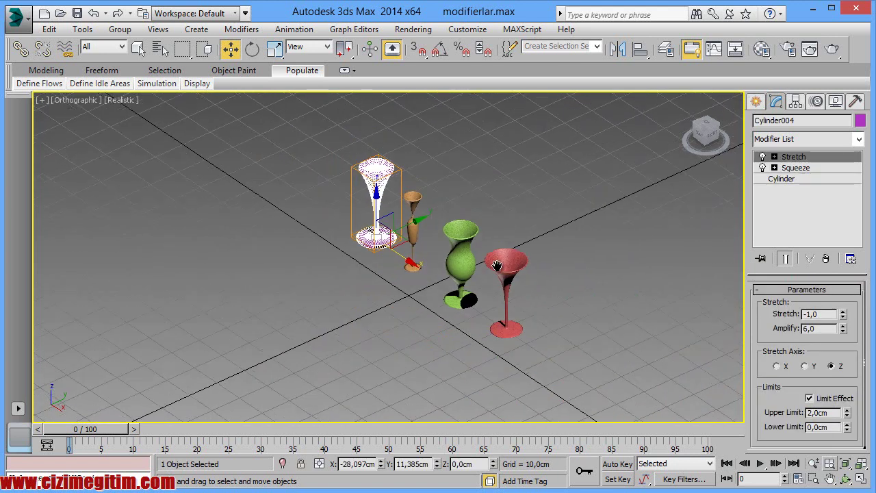
scroll(390, 226, up, 3)
middle_drag(400, 281, 407, 284)
scroll(407, 286, down, 2)
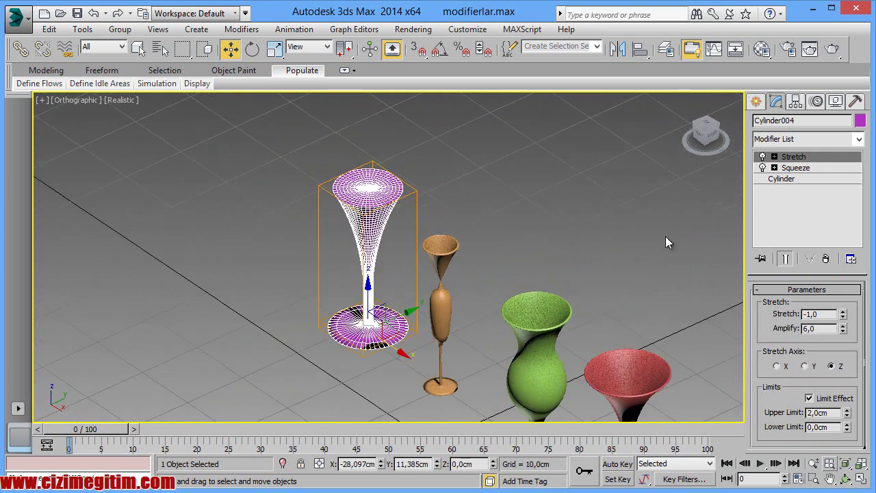
middle_drag(401, 182, 415, 183)
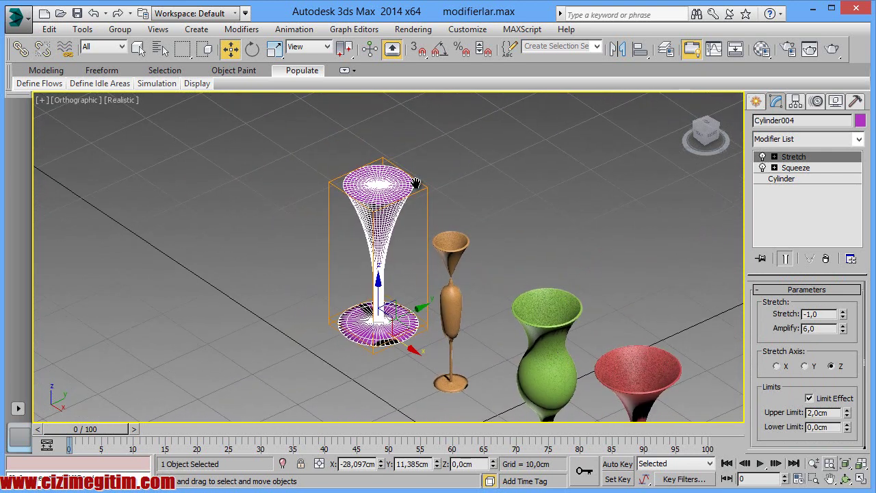
scroll(417, 188, up, 3)
scroll(404, 184, down, 3)
scroll(385, 181, up, 2)
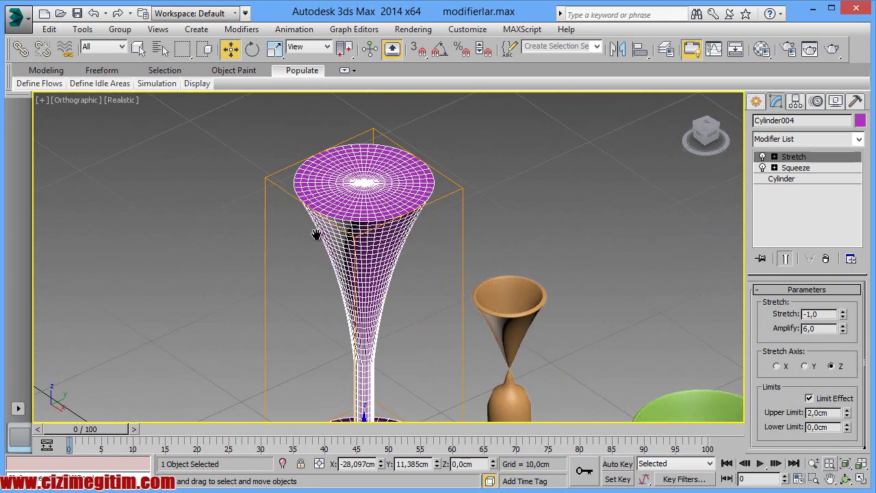
middle_drag(318, 244, 321, 215)
scroll(322, 214, down, 2)
scroll(308, 178, down, 2)
scroll(292, 135, down, 2)
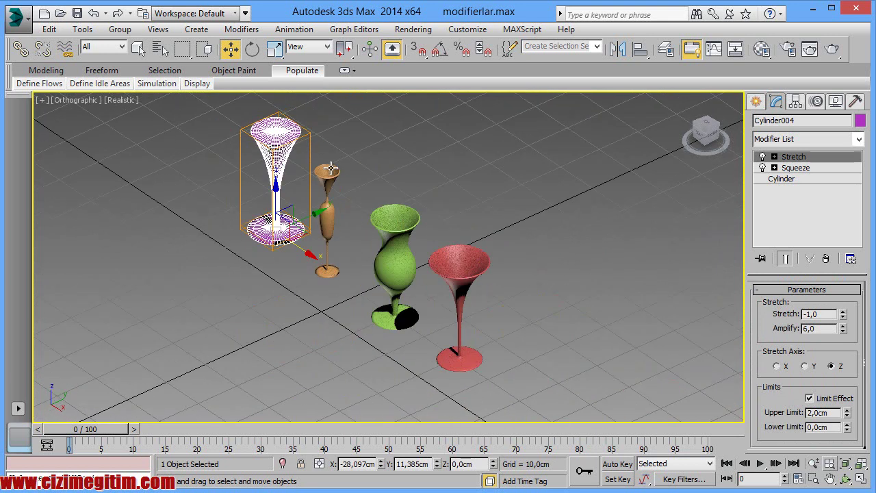